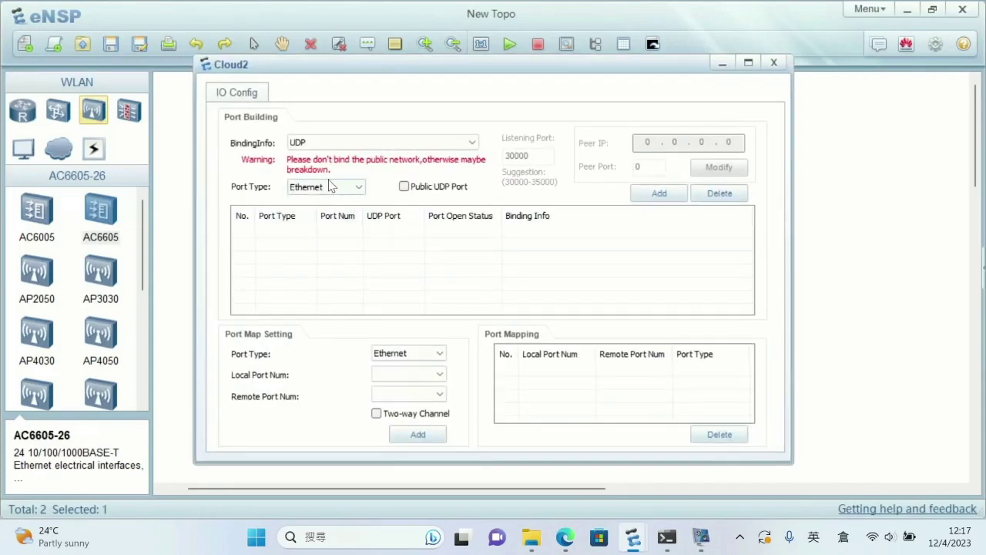
- Add a UDP port and a VMnet8 port to Cloud2, mapping port 1 to port 2 two-way
{"action": "left_click", "coordinate": [655, 194]}
{"action": "left_click", "coordinate": [377, 144]}
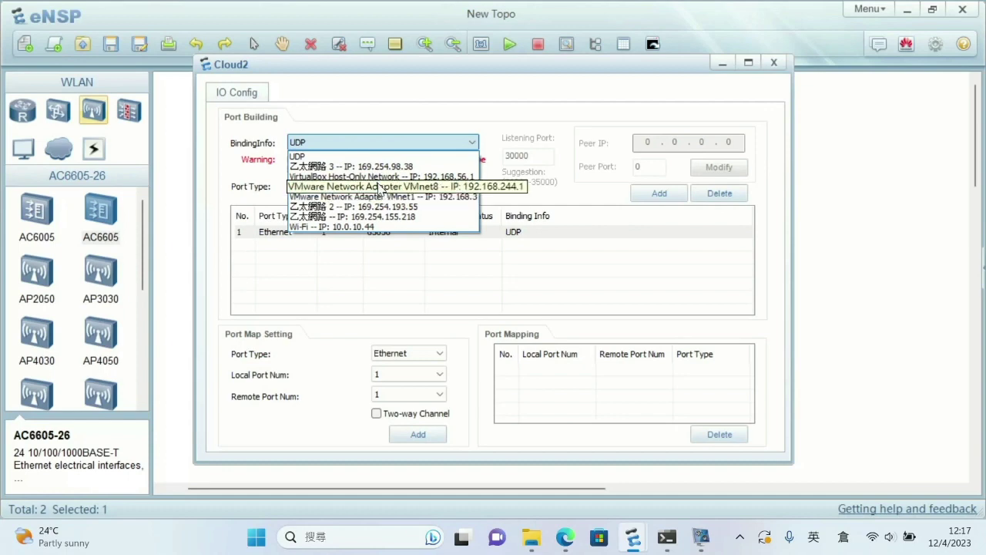
{"action": "left_click", "coordinate": [379, 186]}
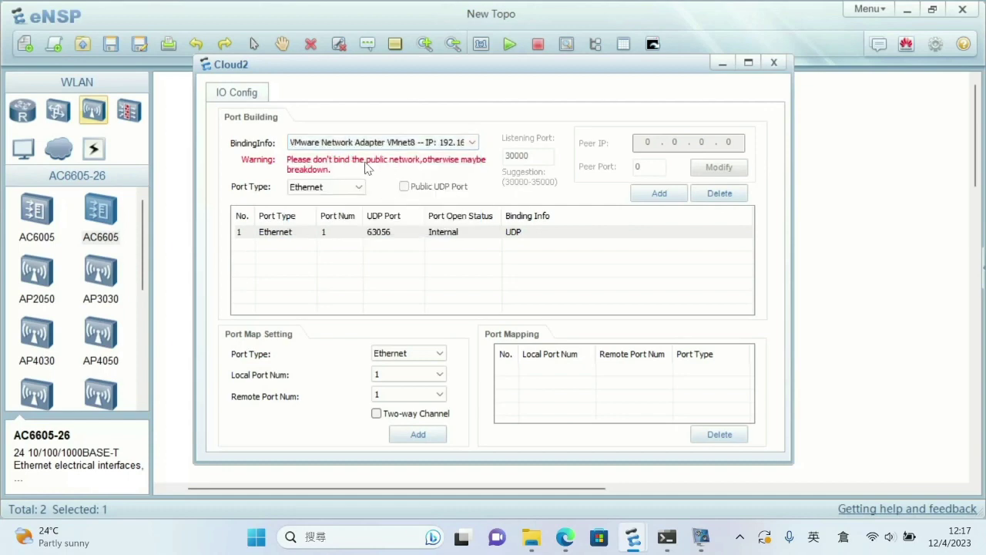
{"action": "left_click", "coordinate": [641, 194]}
{"action": "left_click", "coordinate": [377, 393]}
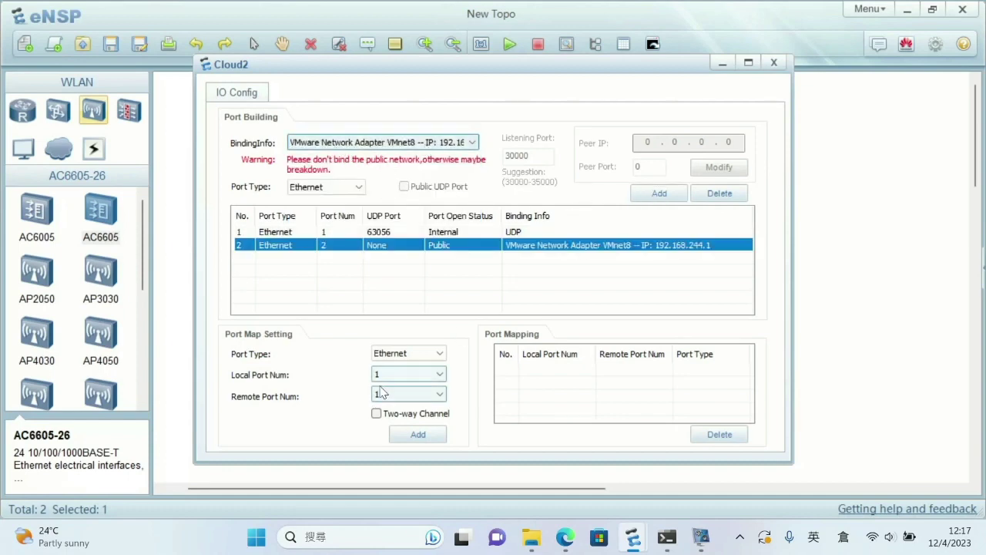
{"action": "left_click", "coordinate": [396, 416]}
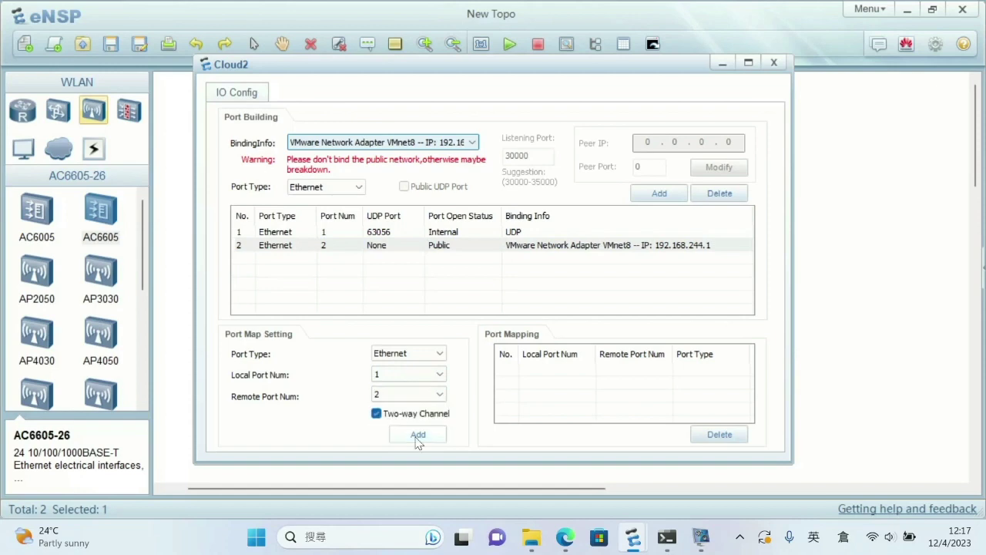
{"action": "left_click", "coordinate": [417, 434]}
- Cable AC2's GE 0/0/1 to Cloud2's Ethernet 0/0/1 with copper and open AC2's console
{"action": "left_click", "coordinate": [774, 66]}
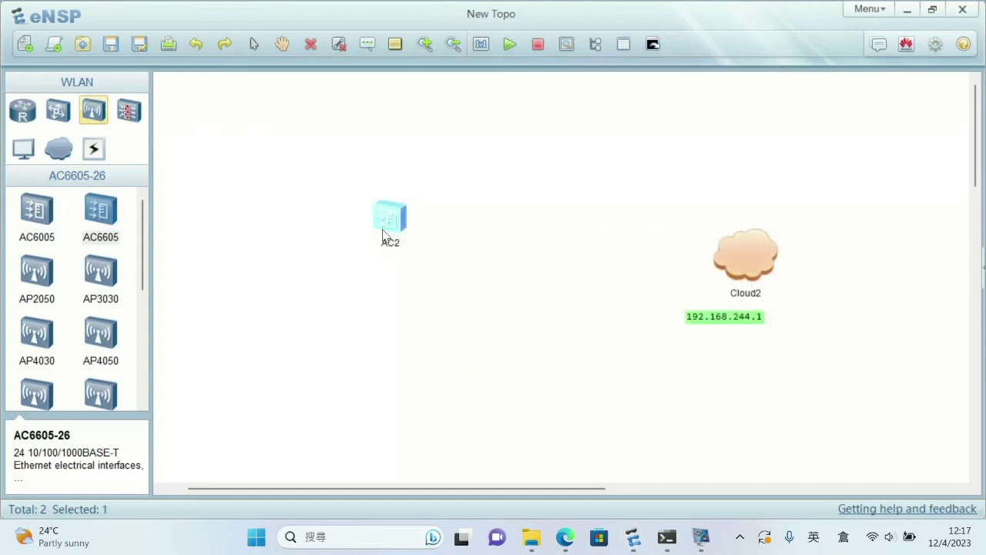
{"action": "left_click", "coordinate": [90, 157]}
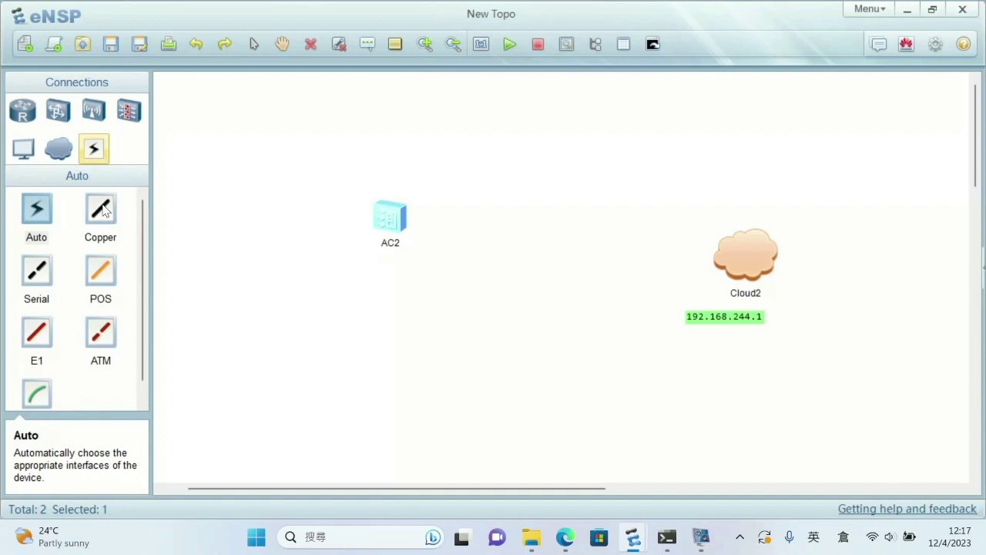
{"action": "left_click", "coordinate": [100, 210]}
{"action": "left_click", "coordinate": [406, 221]}
{"action": "left_click", "coordinate": [478, 67]}
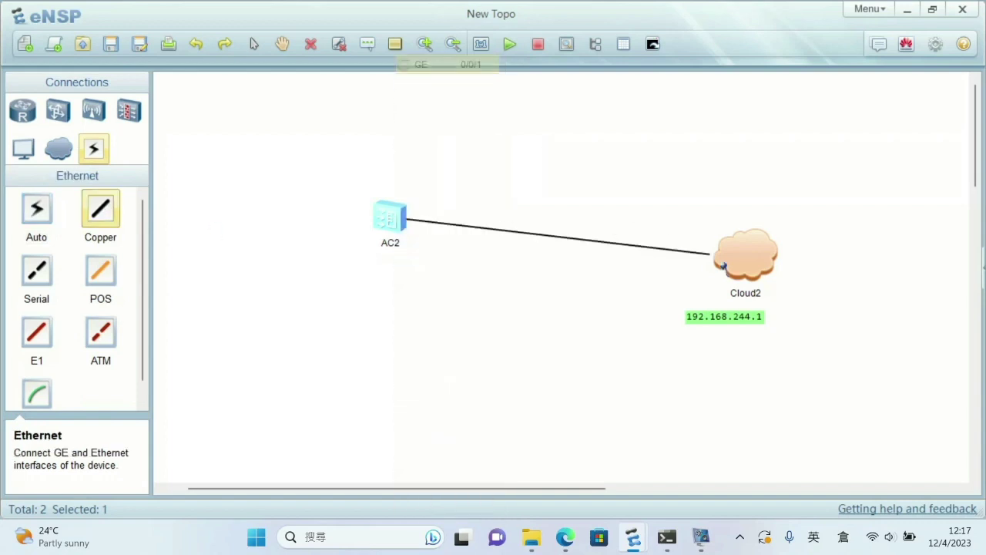
{"action": "left_click", "coordinate": [729, 253]}
{"action": "left_click", "coordinate": [740, 267]}
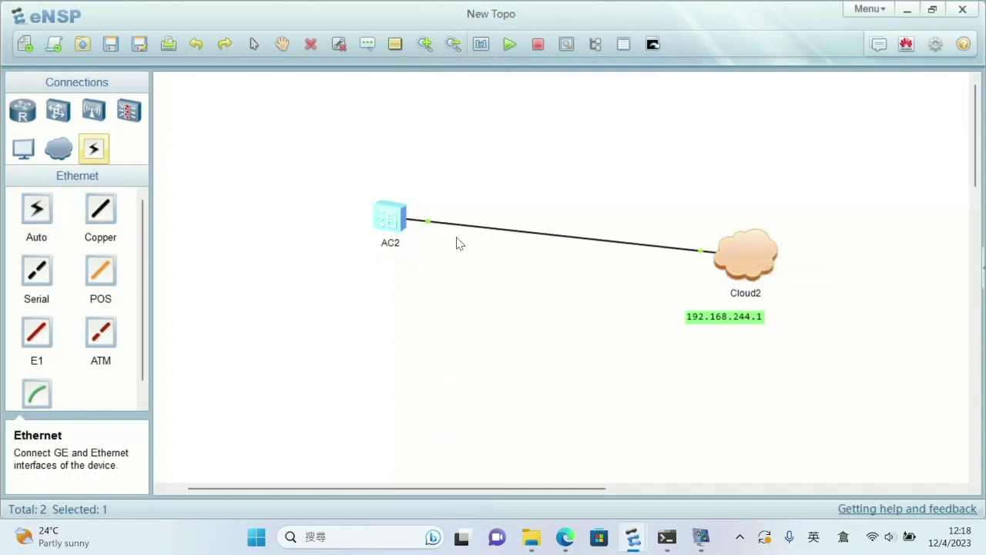
{"action": "double_click", "coordinate": [397, 218]}
- Enter system view and the GigabitEthernet0/0/1 interface view on AC2
{"action": "type", "text": "sy"}
{"action": "key", "text": "Return"}
{"action": "type", "text": "int g"}
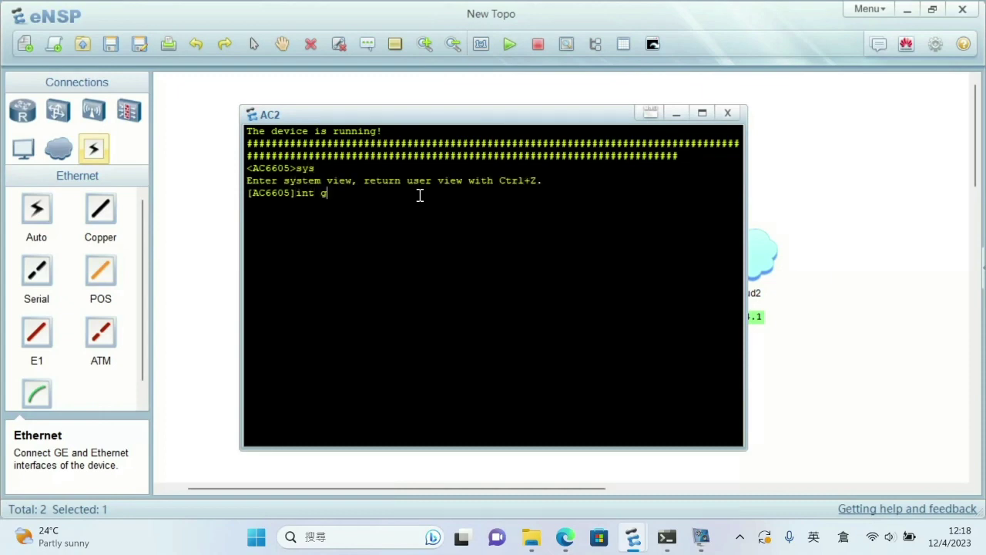
{"action": "type", "text": "ig"}
{"action": "mouse_move", "coordinate": [429, 129]}
{"action": "left_mouse_down"}
{"action": "mouse_move", "coordinate": [408, 249]}
{"action": "mouse_move", "coordinate": [420, 130]}
{"action": "left_mouse_up"}
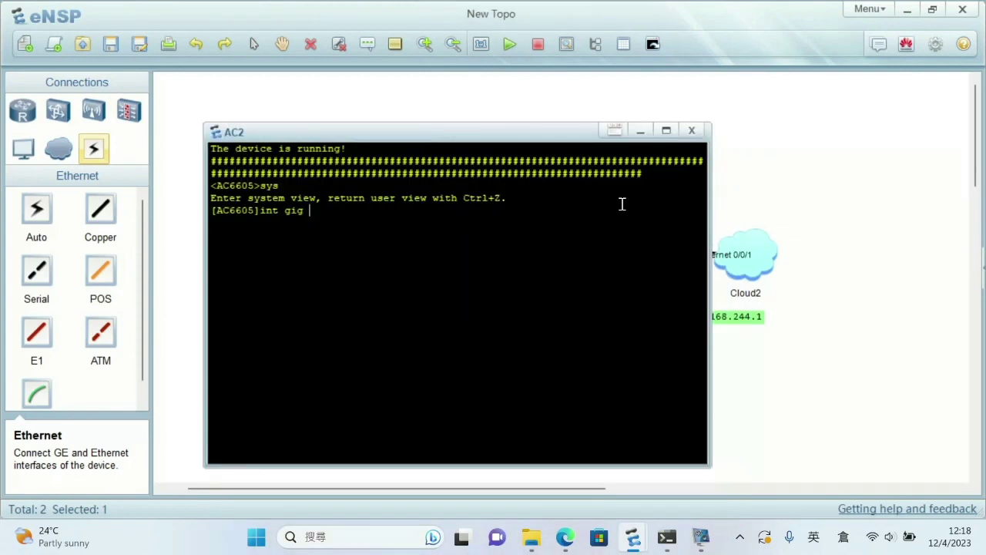
{"action": "type", "text": "0/0/0"}
{"action": "key", "text": "Return"}
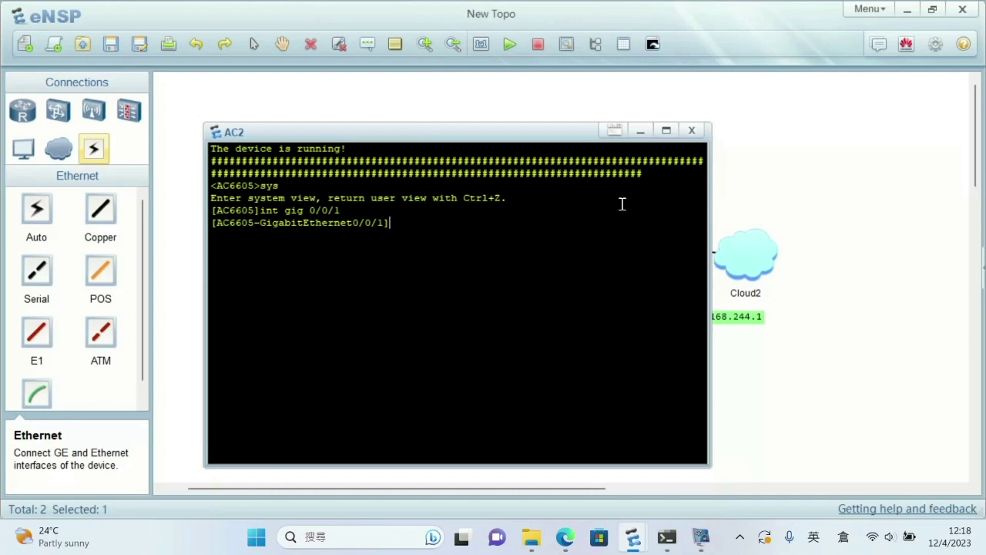
- Make GE 0/0/1 an access port with default VLAN 1, then quit to system view
{"action": "type", "text": "port l"}
{"action": "type", "text": "ink-typ"}
{"action": "key", "text": "Tab"}
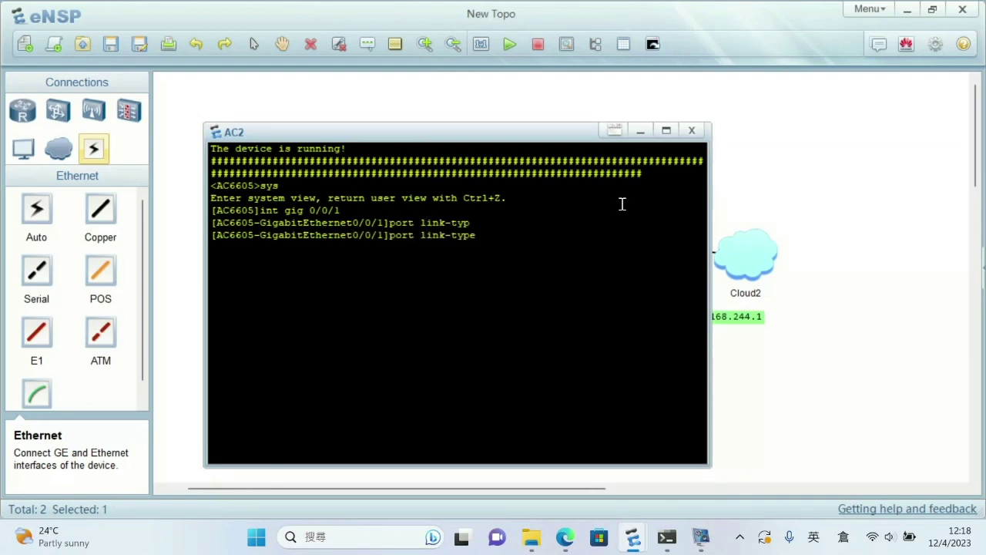
{"action": "key", "text": "Tab"}
{"action": "key", "text": "Return"}
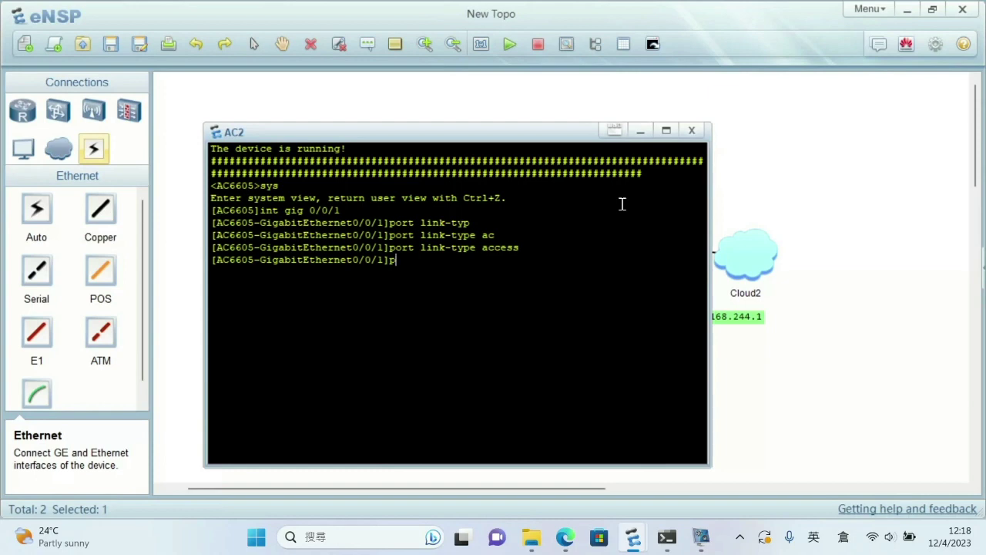
{"action": "type", "text": "ort d"}
{"action": "key", "text": "Tab"}
{"action": "type", "text": "vl"}
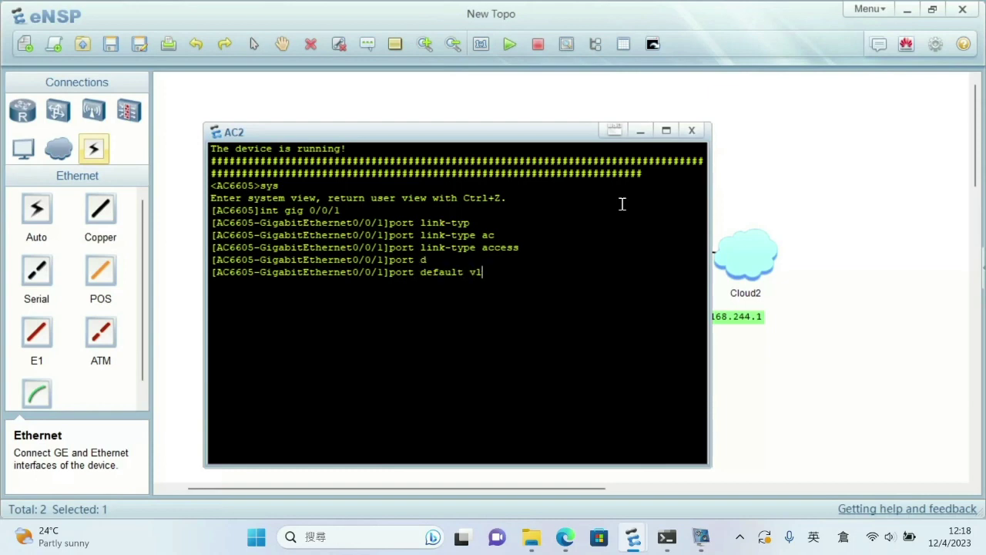
{"action": "type", "text": "an 1"}
{"action": "key", "text": "Return"}
{"action": "type", "text": "quit"}
{"action": "key", "text": "Return"}
{"action": "type", "text": "oo"}
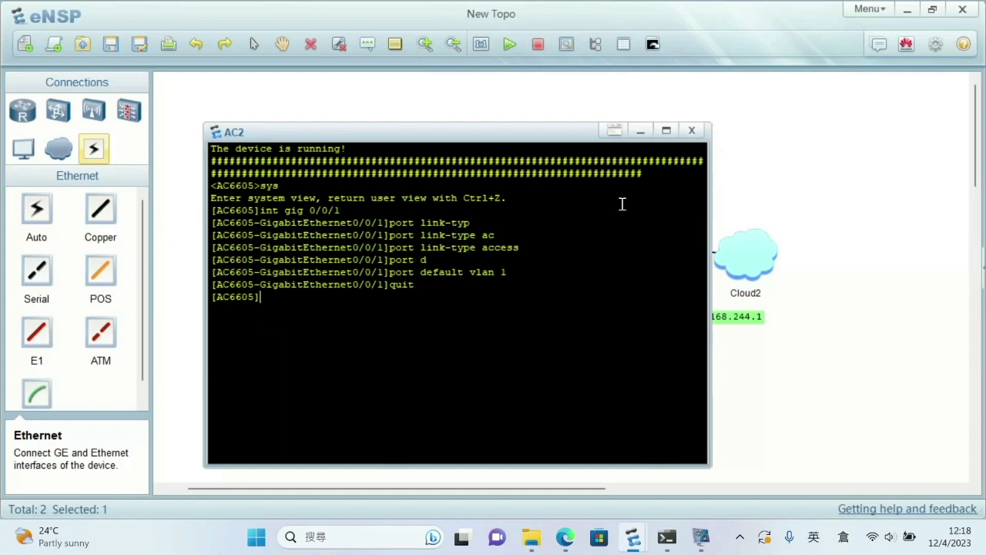
{"action": "type", "text": "an 1"}
- Create VLAN 1 and enter its VLAN 1 interface view
{"action": "key", "text": "Return"}
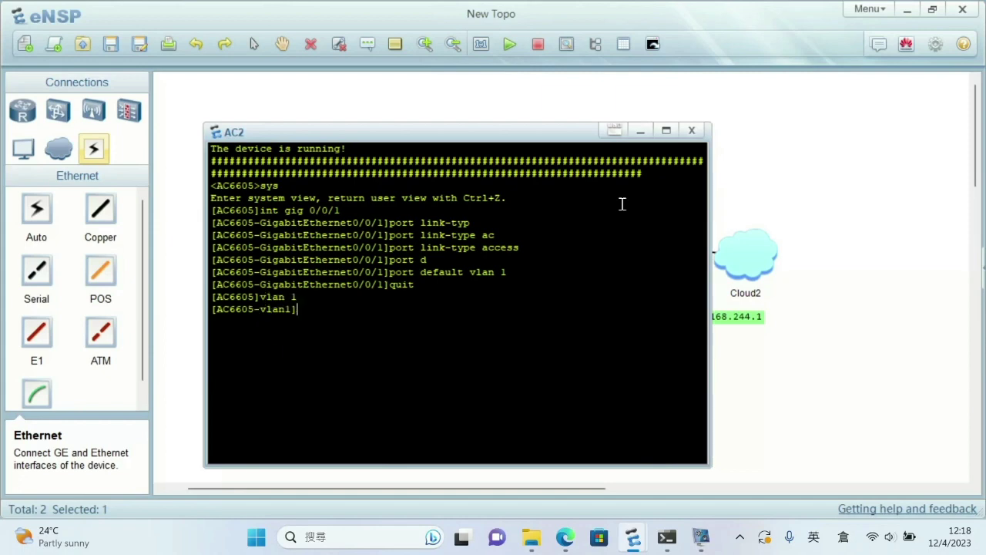
{"action": "type", "text": "quit"}
{"action": "key", "text": "Return"}
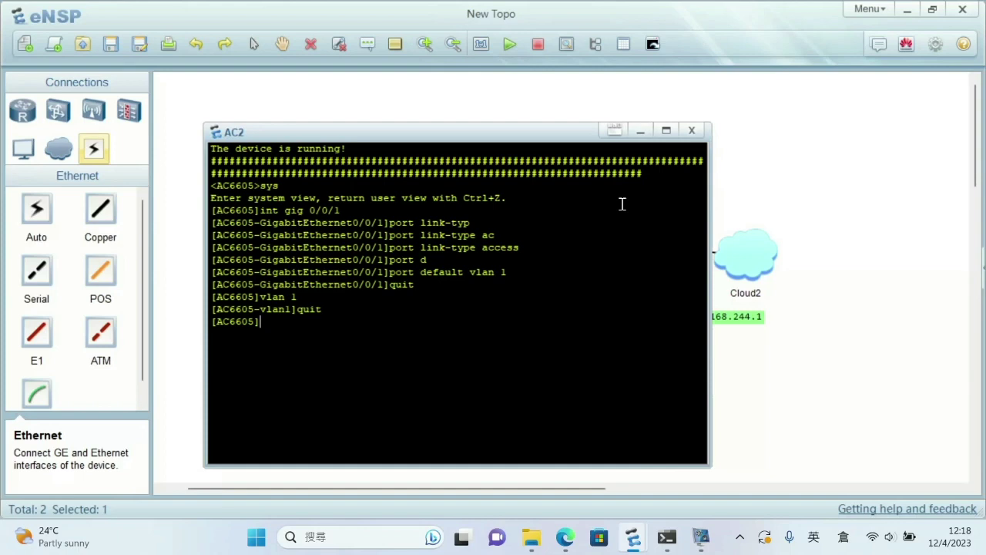
{"action": "type", "text": "int vlan 1"}
{"action": "key", "text": "Return"}
- Assign 192.168.244.2/24 to VLANIF 1 and return to system view
{"action": "type", "text": "ip"}
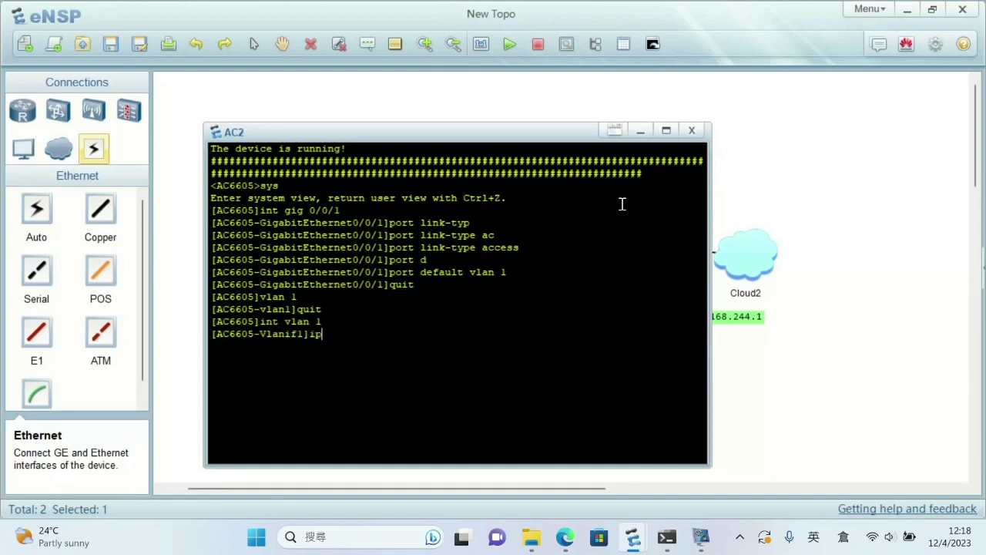
{"action": "type", "text": " add 192"}
{"action": "left_click_drag", "start_coordinate": [554, 132], "coordinate": [518, 117]}
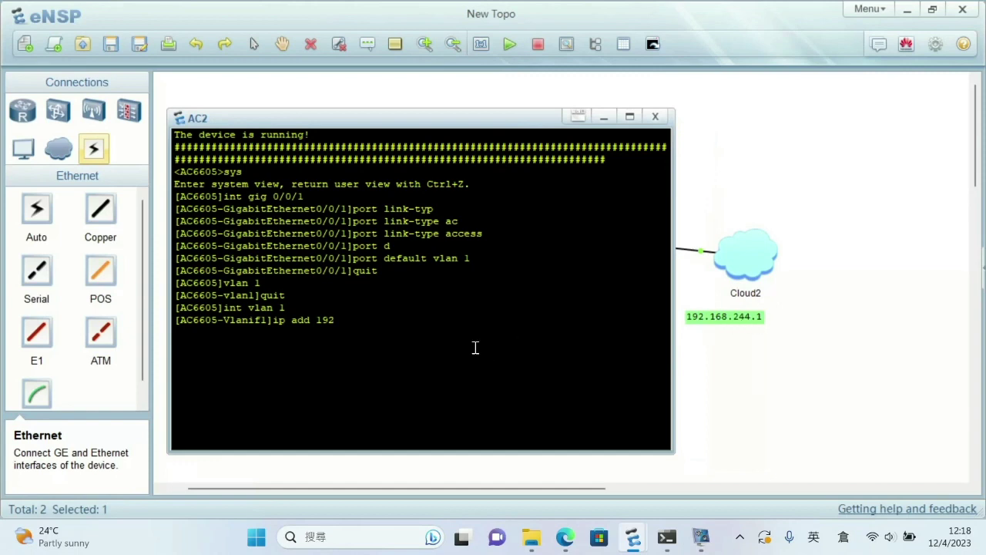
{"action": "type", "text": "68."}
{"action": "type", "text": " 24"}
{"action": "key", "text": "Return"}
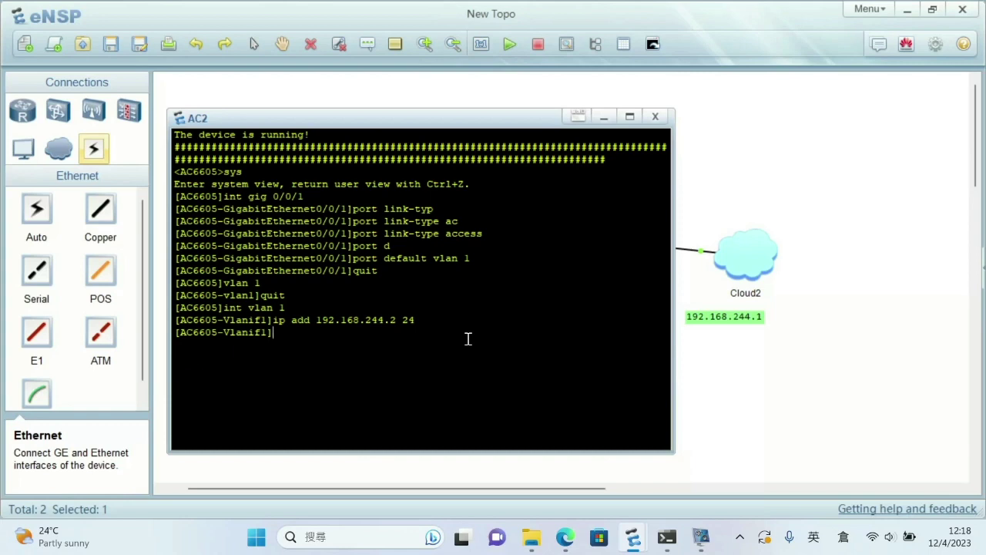
{"action": "type", "text": "quit"}
{"action": "key", "text": "Return"}
{"action": "type", "text": "aaa"}
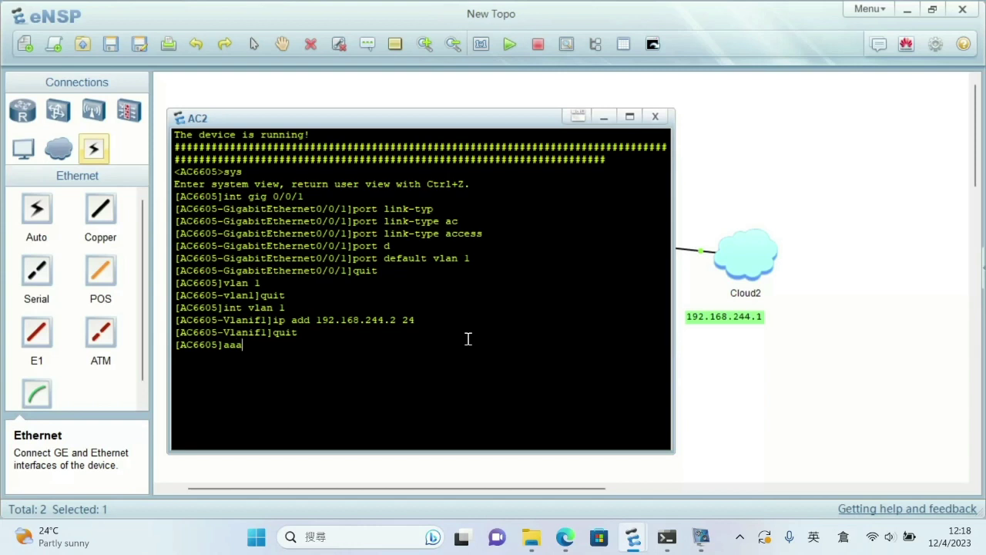
- Under aaa, give local user admin an irreversible-cipher password, then return to the topology
{"action": "key", "text": "Return"}
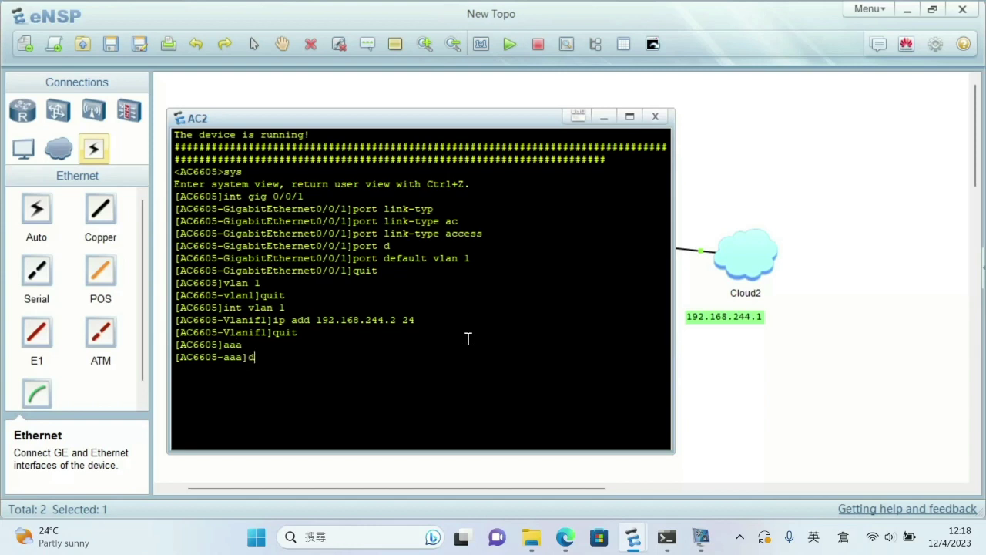
{"action": "type", "text": "loca"}
{"action": "key", "text": "Tab"}
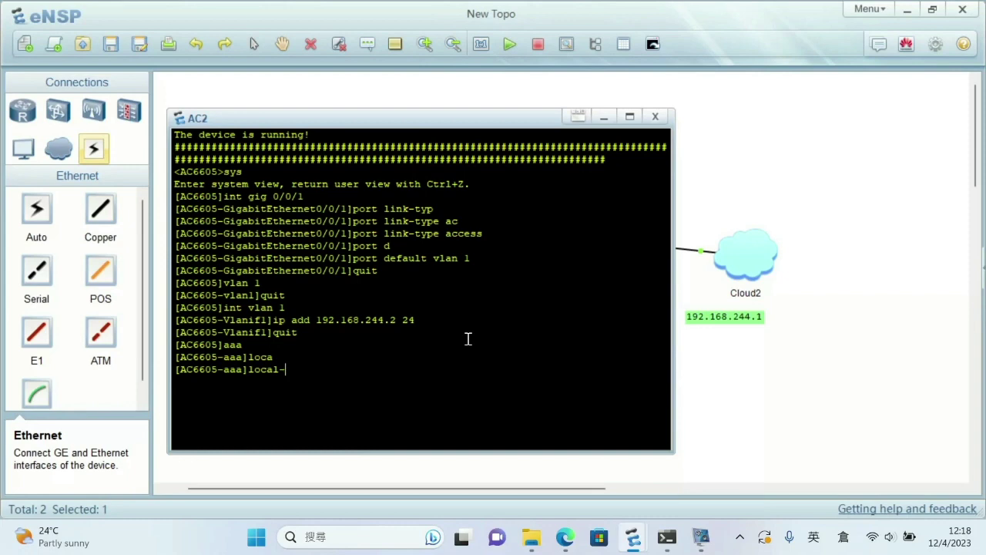
{"action": "type", "text": "user "}
{"action": "type", "text": "admin "}
{"action": "type", "text": "?"}
{"action": "key", "text": "Tab"}
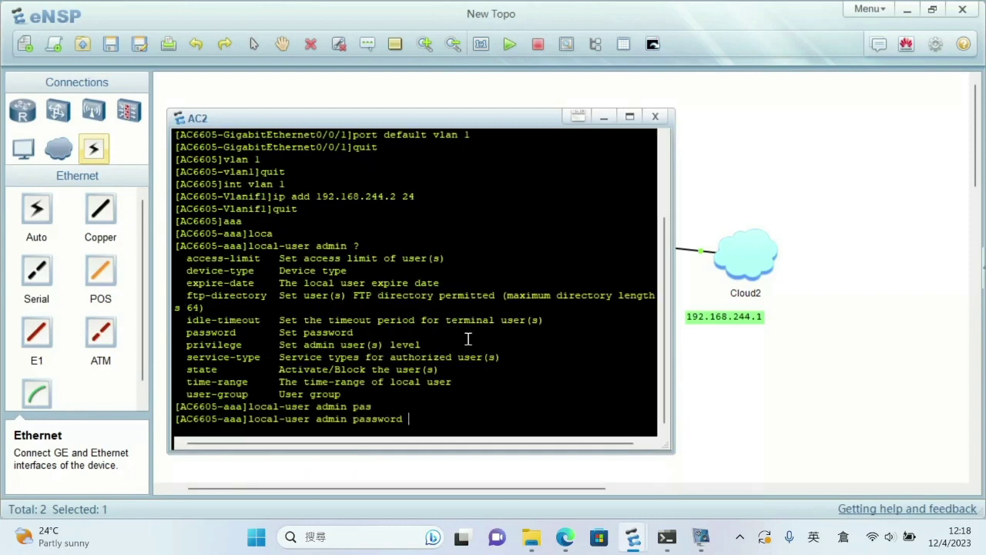
{"action": "type", "text": "?"}
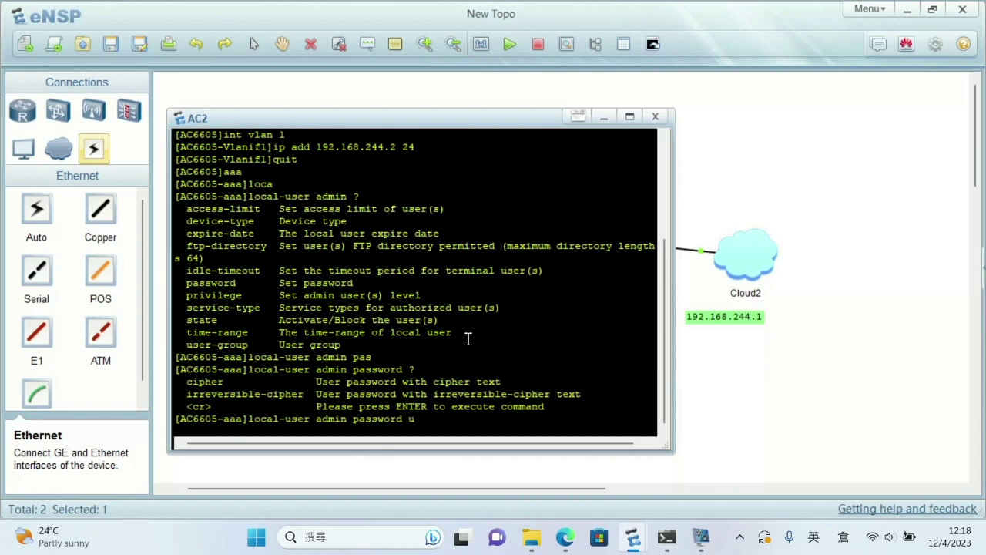
{"action": "type", "text": "r"}
{"action": "key", "text": "Tab"}
{"action": "type", "text": "?"}
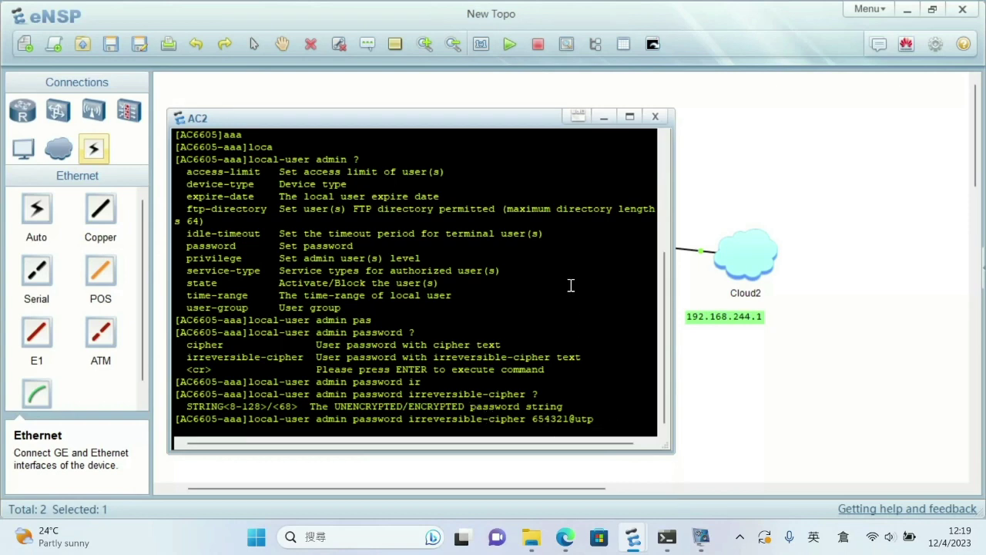
{"action": "key", "text": "Return"}
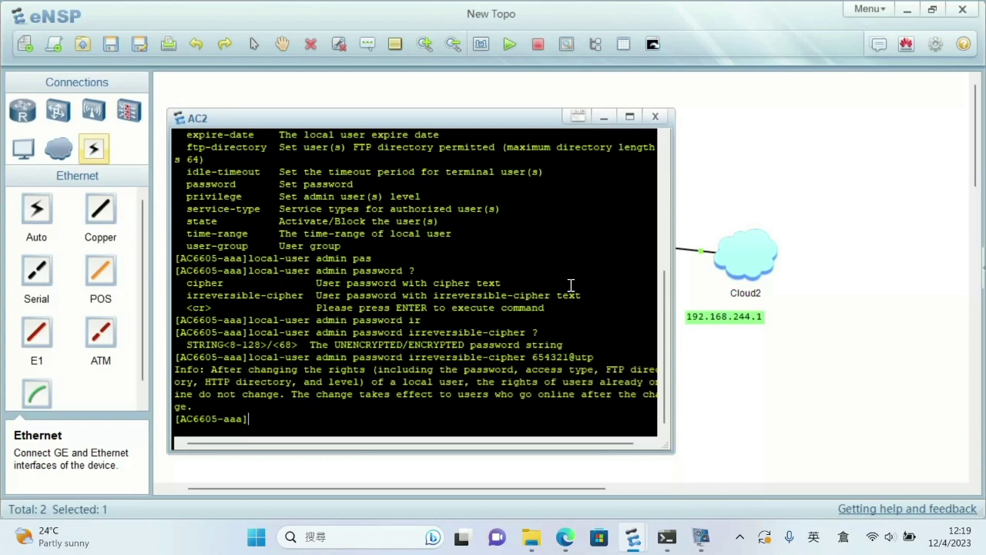
{"action": "left_click", "coordinate": [356, 79]}
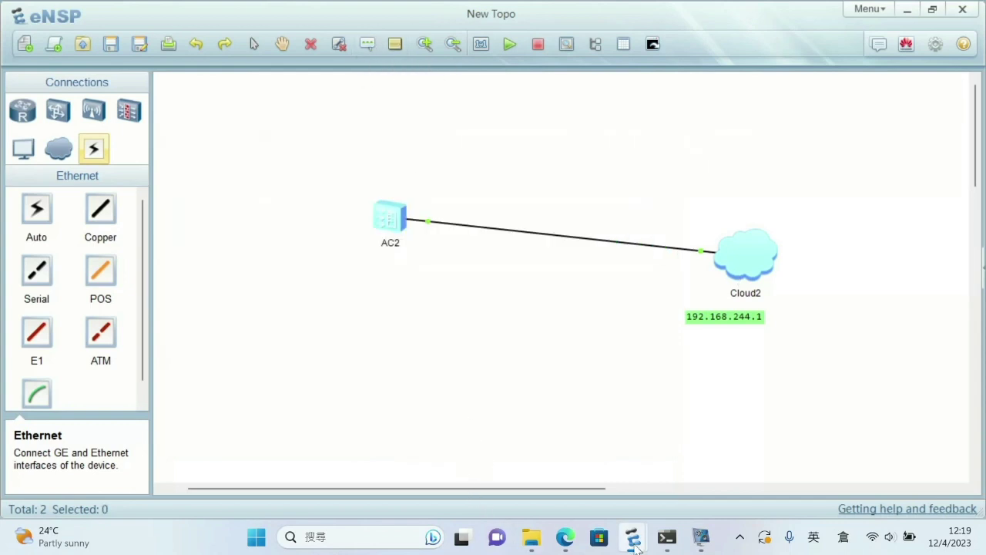
{"action": "mouse_move", "coordinate": [701, 537]}
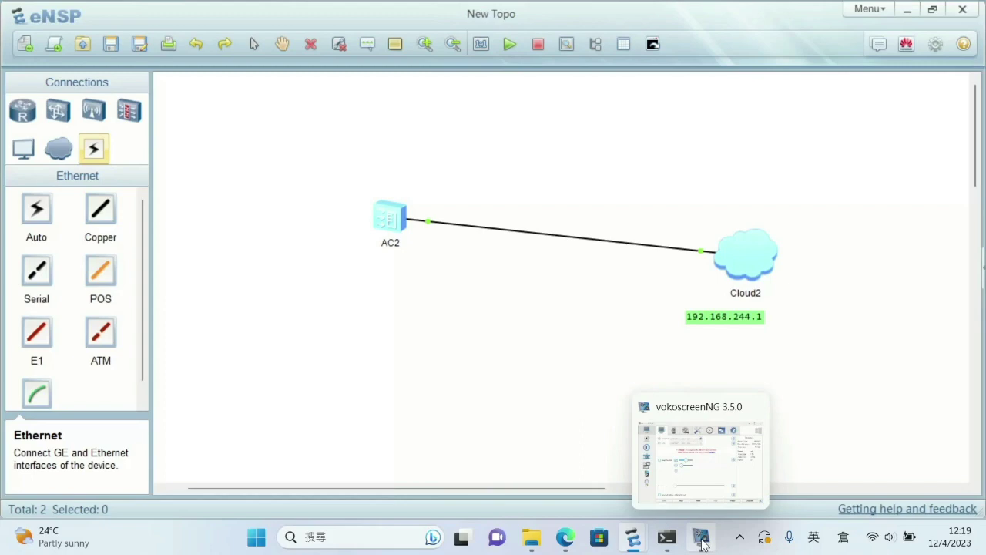
{"action": "left_click", "coordinate": [666, 537]}
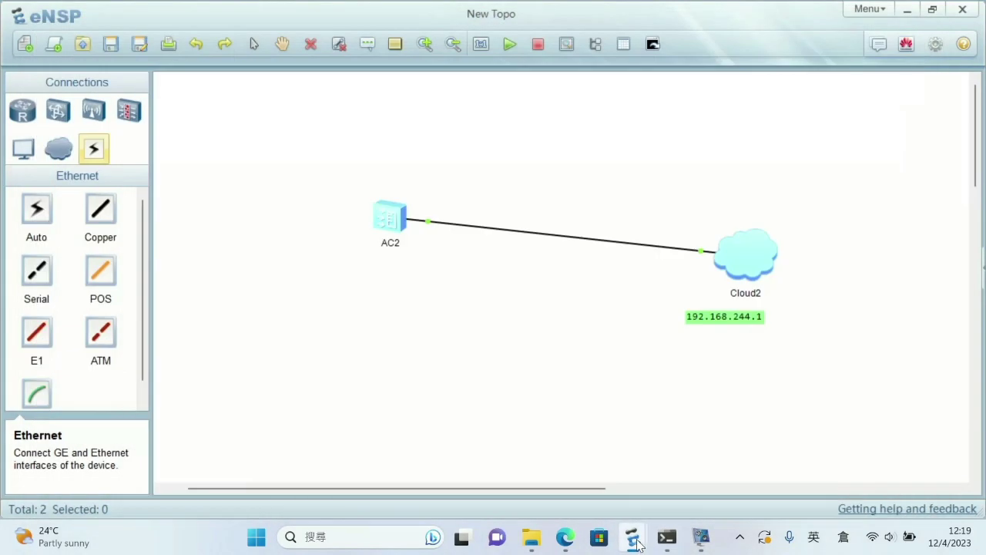
- Set local-user admin to privilege level 3 in AAA view and confirm the warning
{"action": "mouse_move", "coordinate": [633, 537]}
{"action": "left_click", "coordinate": [674, 473]}
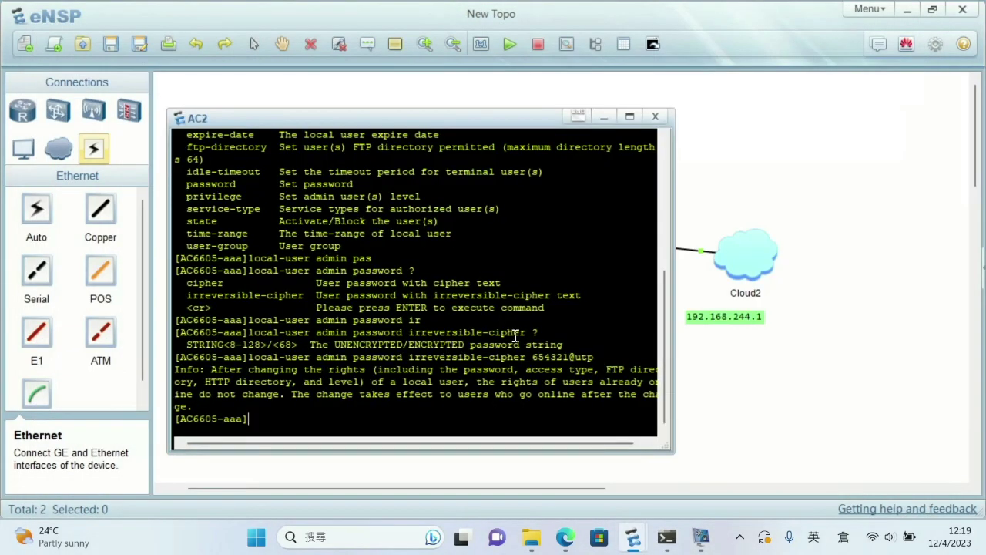
{"action": "type", "text": "loc"}
{"action": "type", "text": "?"}
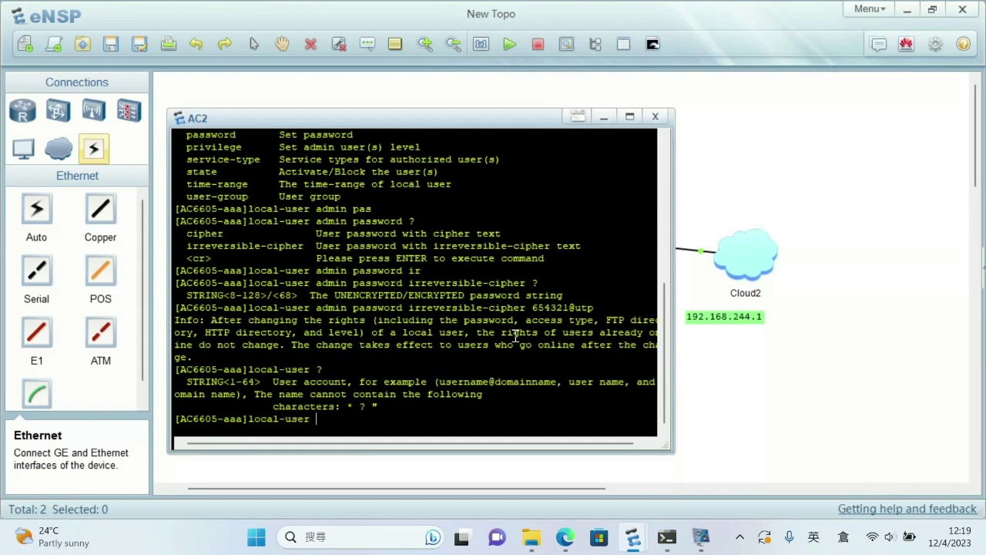
{"action": "type", "text": "dm"}
{"action": "type", "text": "in pr"}
{"action": "key", "text": "Tab"}
{"action": "type", "text": "?"}
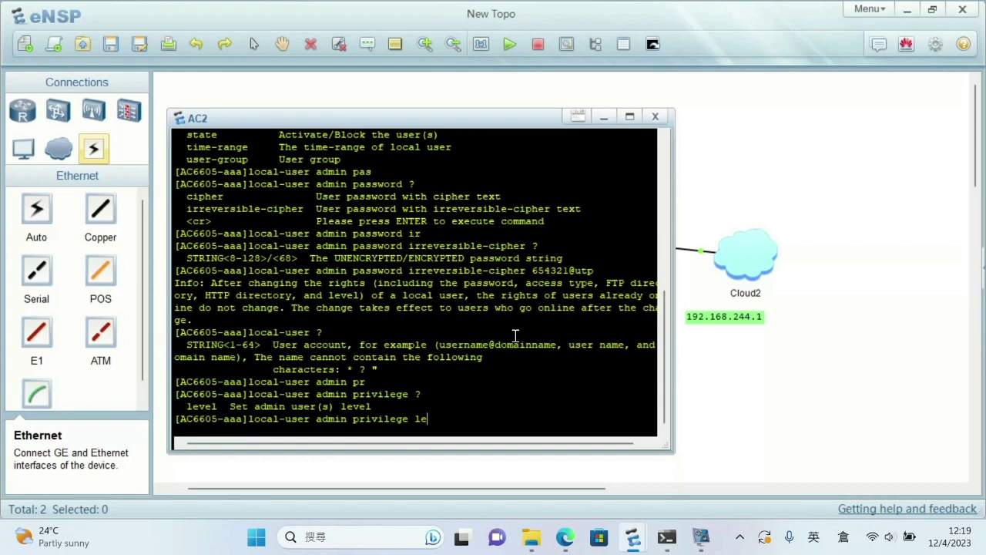
{"action": "key", "text": "Tab"}
{"action": "key", "text": "Return"}
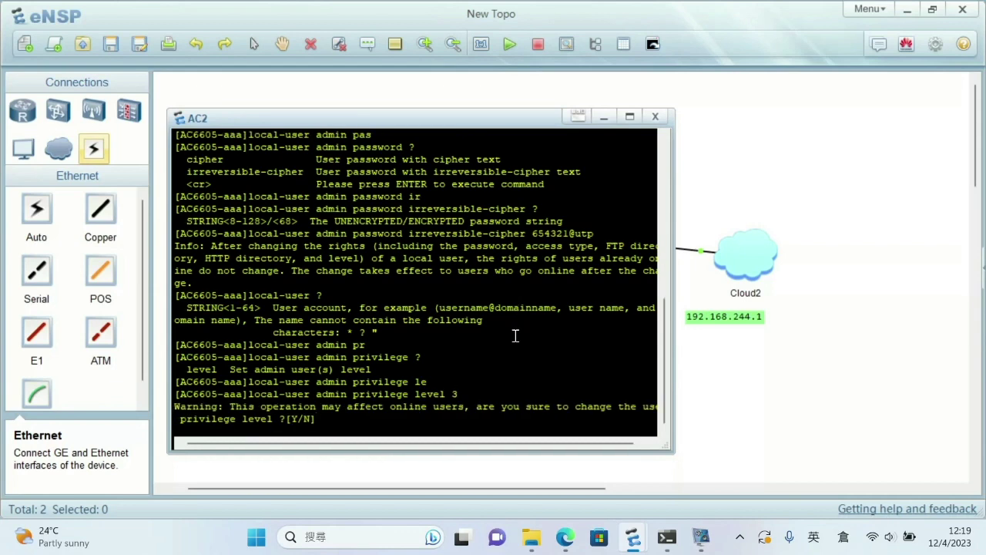
{"action": "type", "text": "y"}
{"action": "key", "text": "Return"}
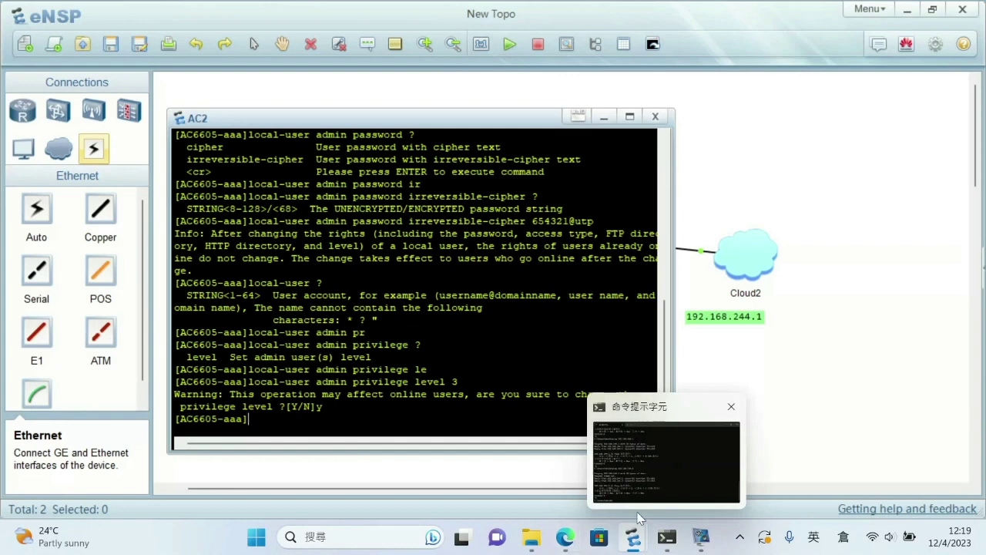
- Ping 192.168.244.2 from Command Prompt and stop it with Ctrl+C once replies arrive
{"action": "left_click", "coordinate": [679, 490]}
{"action": "type", "text": "ing "}
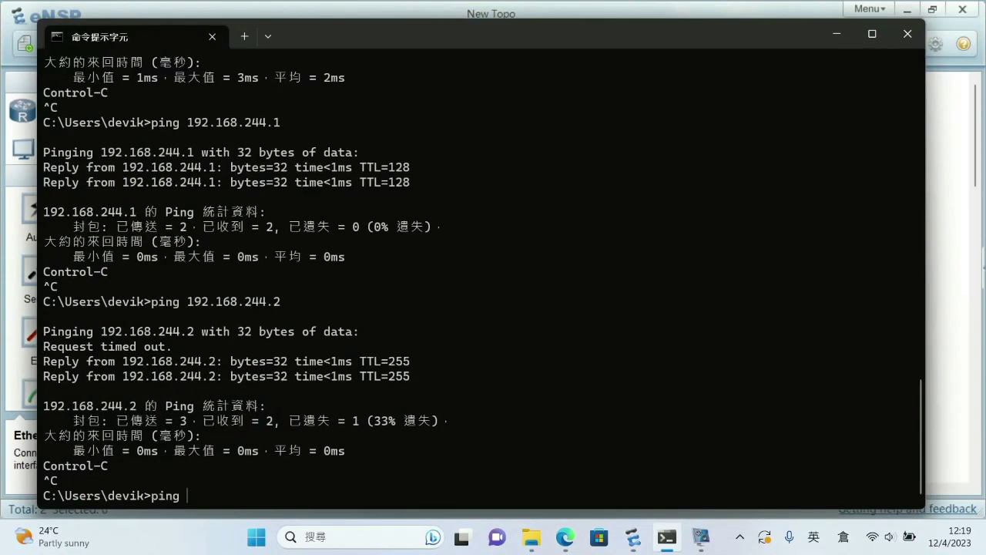
{"action": "type", "text": "192.168."}
{"action": "type", "text": "244."}
{"action": "key", "text": "Return"}
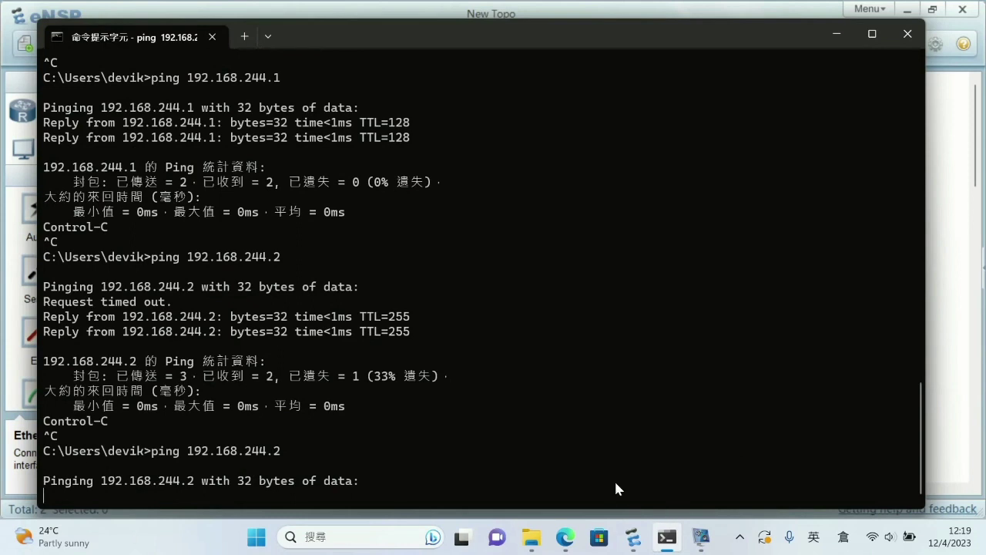
{"action": "key", "text": "ctrl+c"}
{"action": "left_click", "coordinate": [565, 537]}
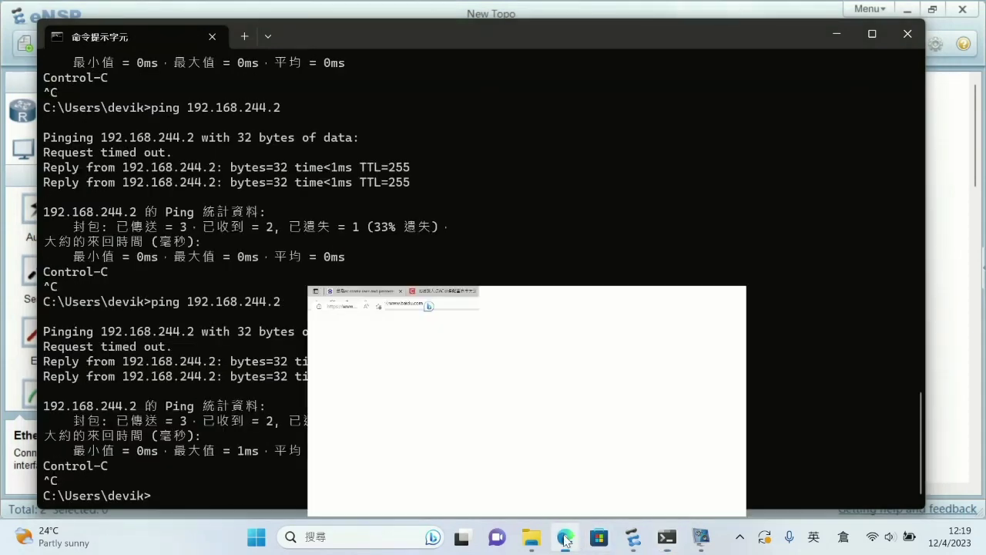
- Point Edge at 192.168.244.2 on HTTPS port 443
{"action": "left_click", "coordinate": [318, 40]}
{"action": "type", "text": "192"}
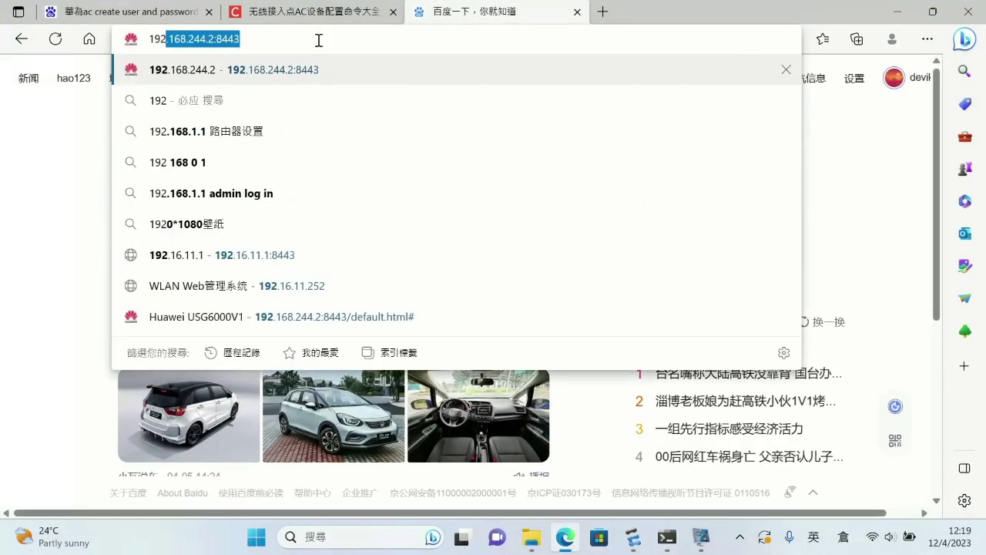
{"action": "type", "text": ".168.244.2:84"}
{"action": "key", "text": "BackSpace"}
{"action": "key", "text": "BackSpace"}
{"action": "key", "text": "BackSpace"}
{"action": "key", "text": "Return"}
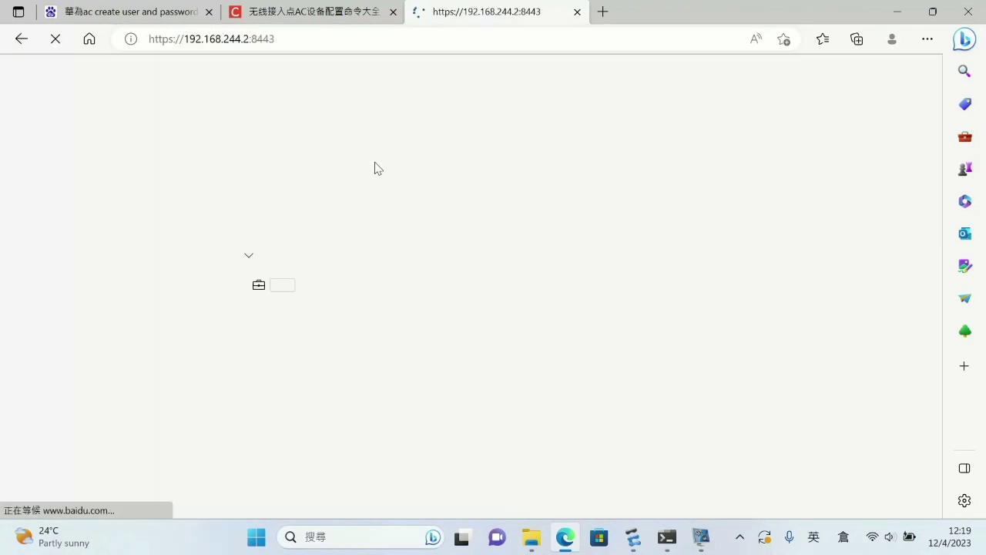
{"action": "left_click", "coordinate": [306, 38]}
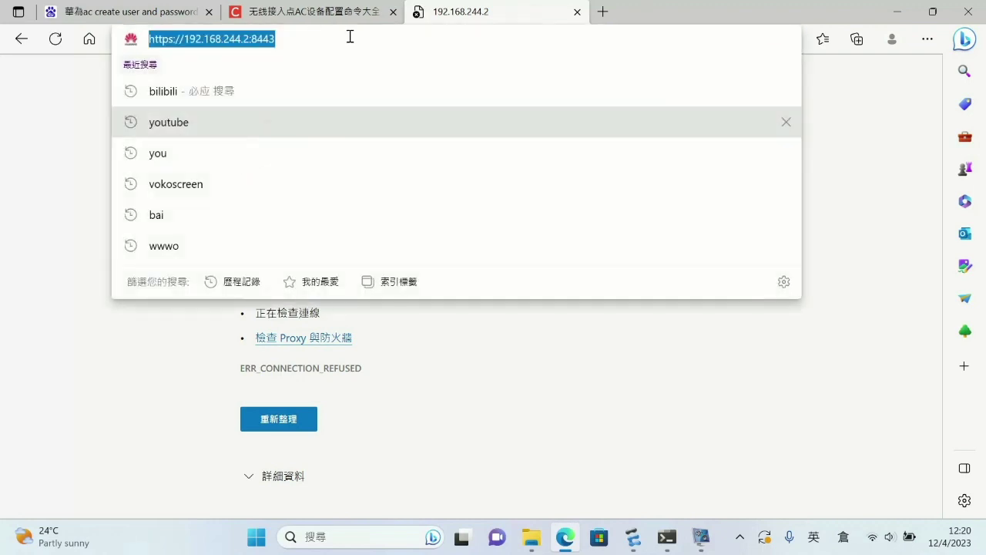
{"action": "left_click", "coordinate": [442, 46]}
{"action": "key", "text": "BackSpace"}
{"action": "key", "text": "BackSpace"}
{"action": "key", "text": "BackSpace"}
{"action": "type", "text": "443"}
{"action": "key", "text": "Return"}
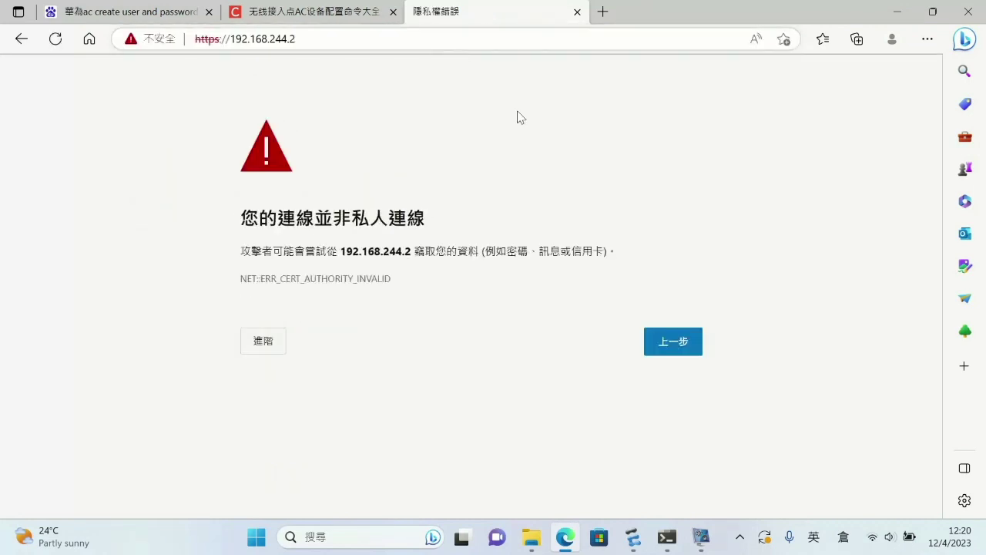
- Proceed past the certificate warning and enter admin as the login username
{"action": "left_click", "coordinate": [256, 349]}
{"action": "left_click", "coordinate": [351, 441]}
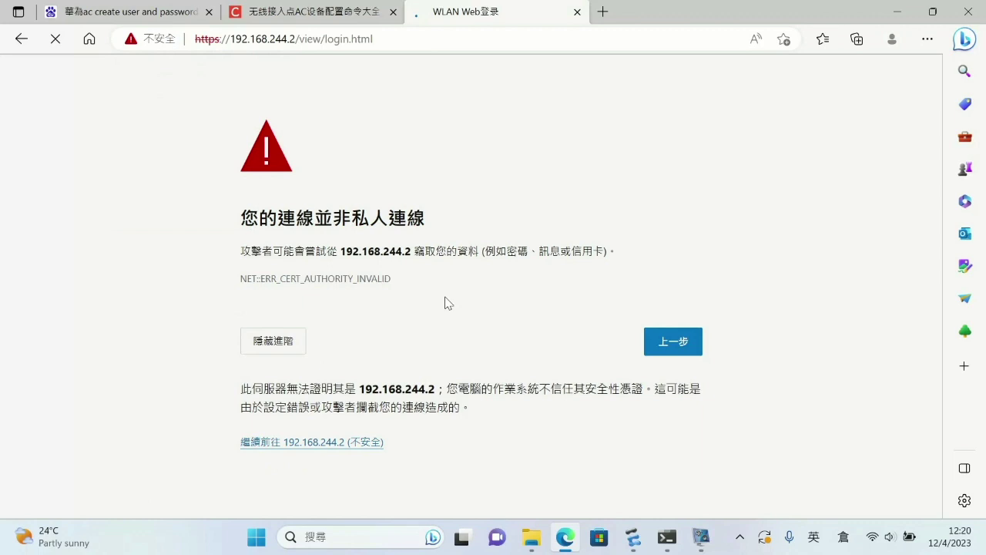
{"action": "left_click", "coordinate": [533, 257]}
{"action": "type", "text": "admin"}
{"action": "key", "text": "Tab"}
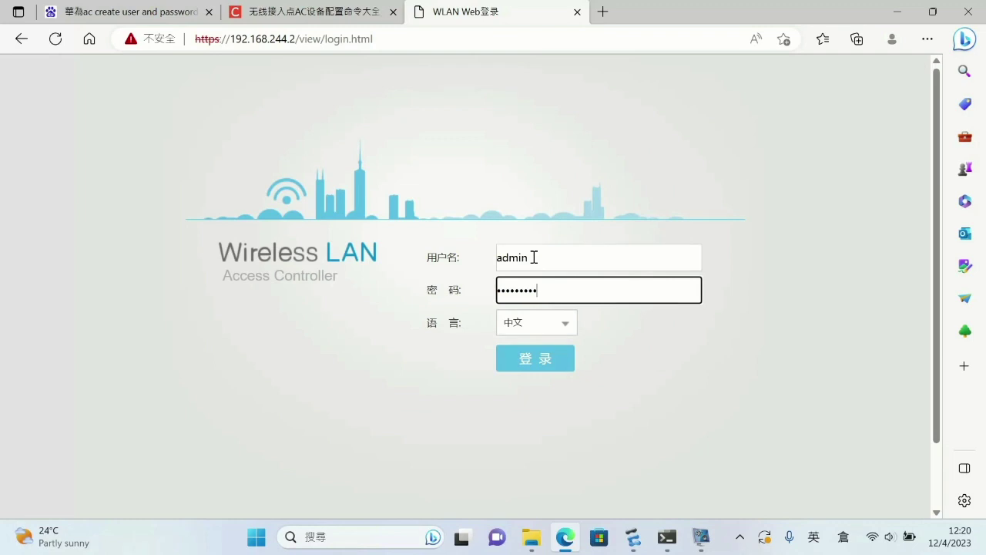
- Finish the password and log in to the WLAN web system as admin
{"action": "type", "text": "4"}
{"action": "key", "text": "Return"}
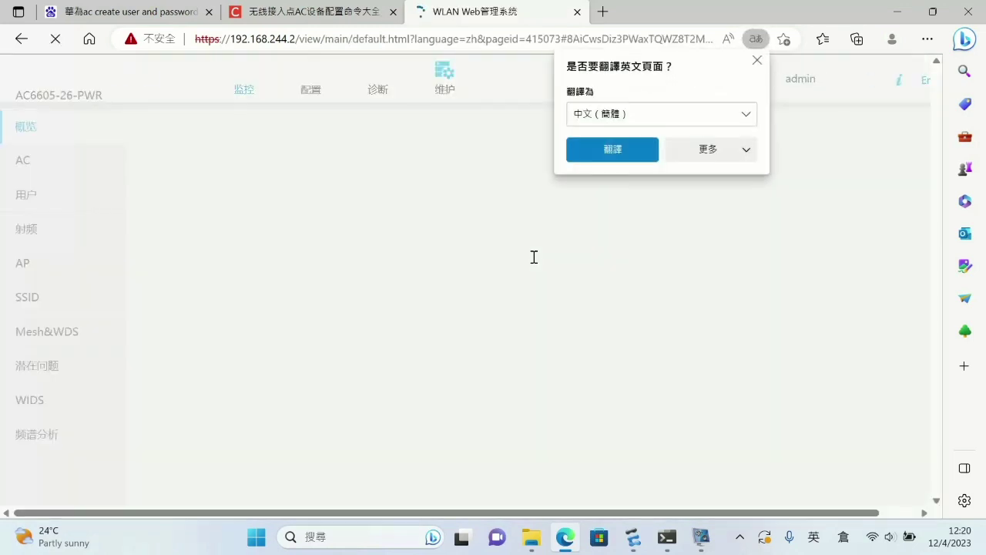
{"action": "scroll", "coordinate": [501, 308], "scroll_direction": "down", "scroll_amount": 1}
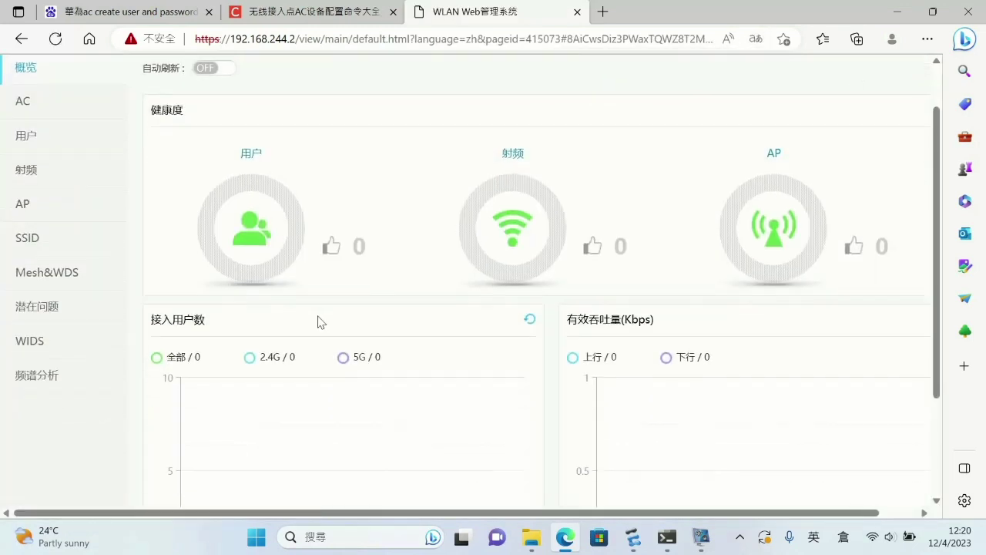
{"action": "mouse_move", "coordinate": [331, 238]}
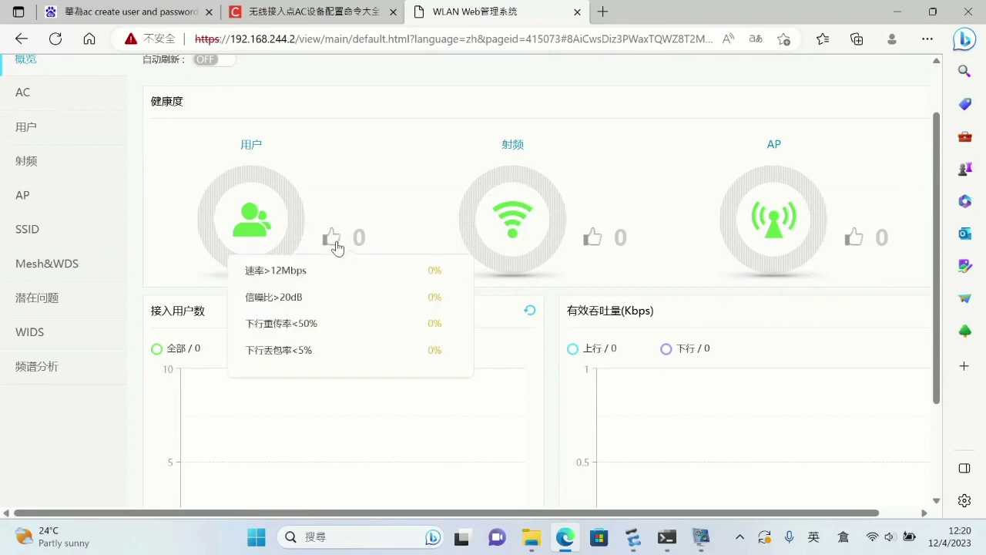
{"action": "scroll", "coordinate": [464, 314], "scroll_direction": "down", "scroll_amount": 1}
{"action": "scroll", "coordinate": [462, 310], "scroll_direction": "up", "scroll_amount": 2}
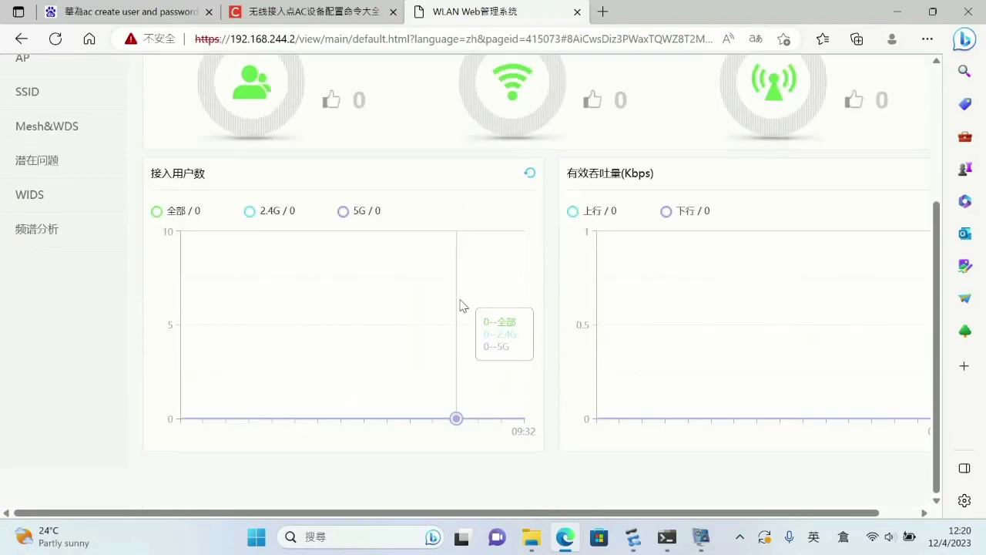
- Browse the AC overview, roaming user and user statistics monitoring pages
{"action": "left_click", "coordinate": [44, 161]}
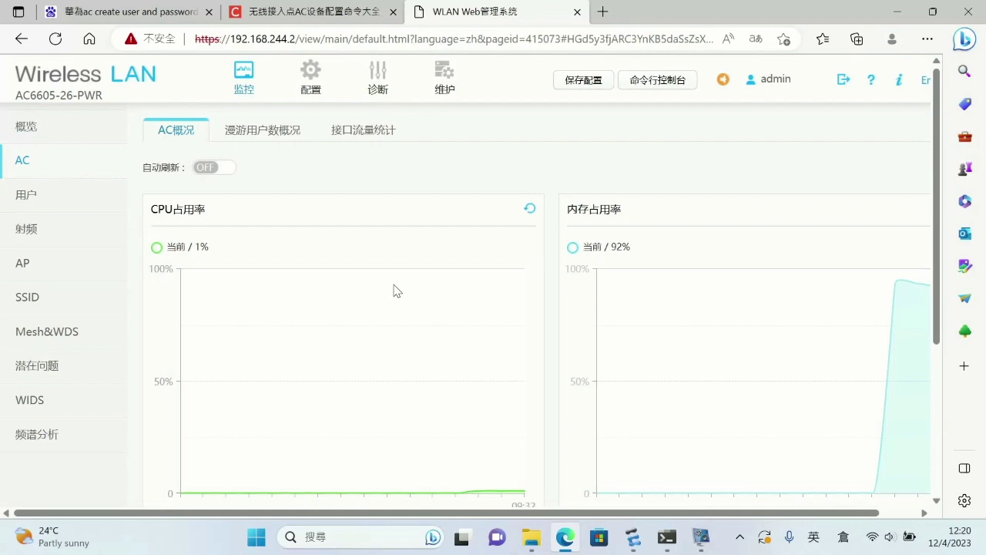
{"action": "scroll", "coordinate": [347, 240], "scroll_direction": "down", "scroll_amount": 3}
{"action": "scroll", "coordinate": [346, 240], "scroll_direction": "up", "scroll_amount": 3}
{"action": "left_click", "coordinate": [283, 132]}
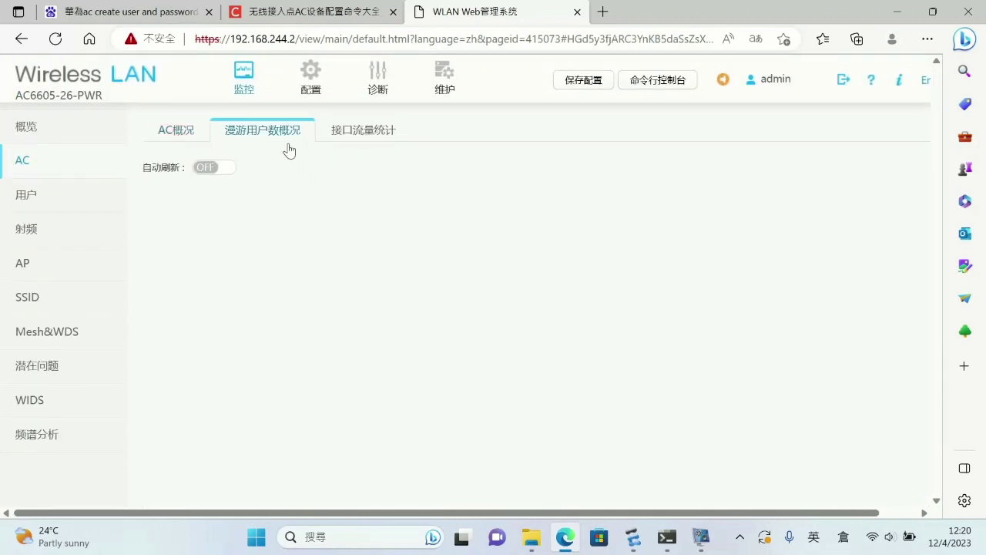
{"action": "left_click", "coordinate": [45, 197]}
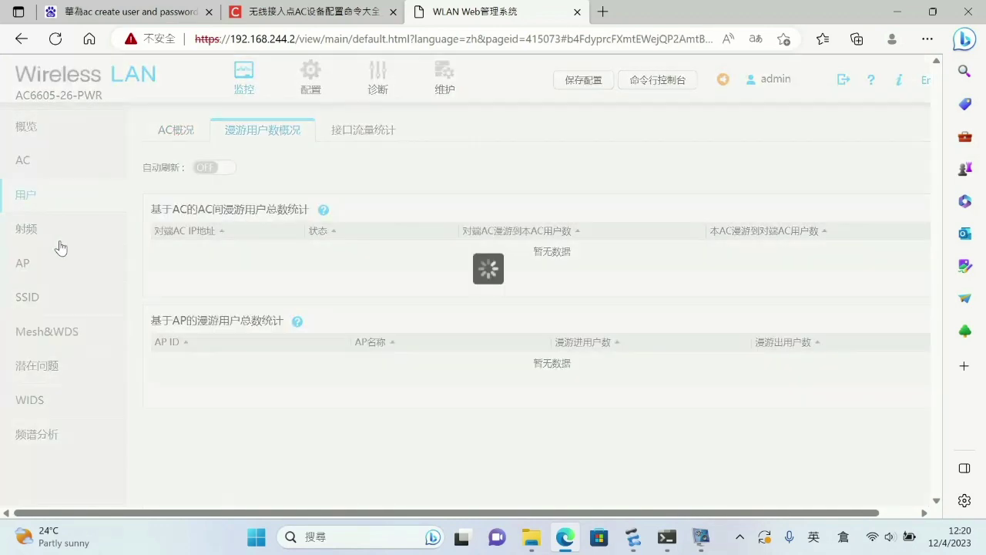
{"action": "scroll", "coordinate": [275, 301], "scroll_direction": "down", "scroll_amount": 2}
{"action": "scroll", "coordinate": [304, 220], "scroll_direction": "up", "scroll_amount": 2}
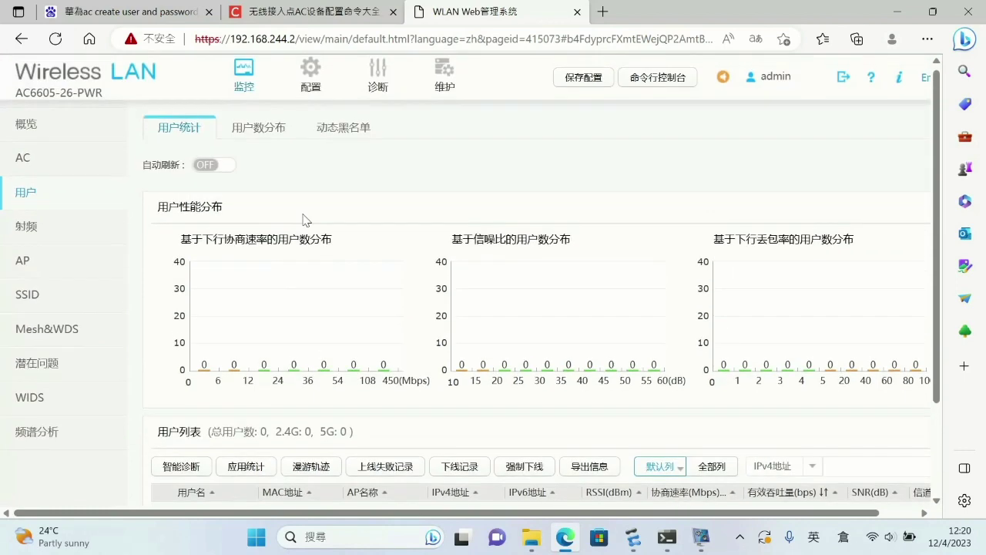
- Review the radio, AP, potential-issue and SSID pages, then enter Configuration
{"action": "left_click", "coordinate": [48, 235]}
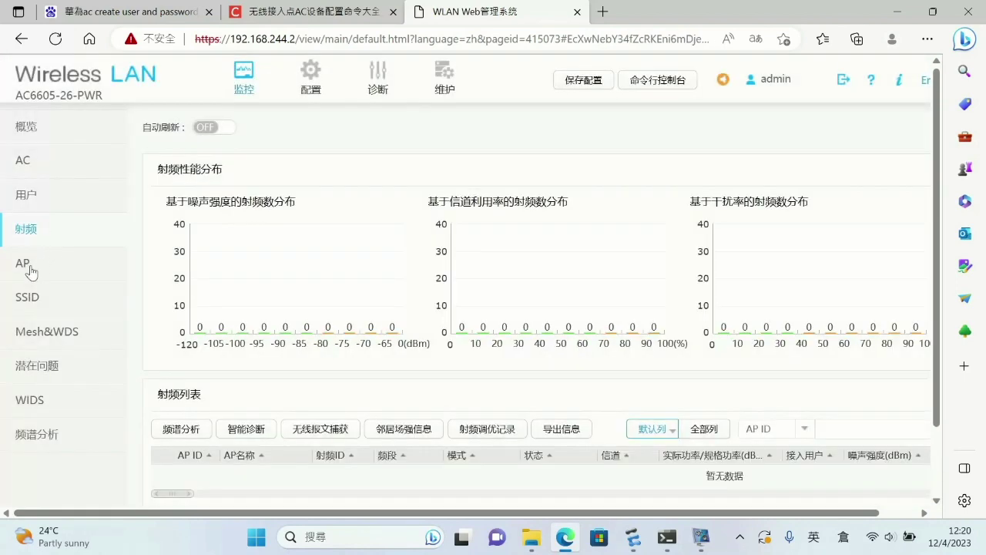
{"action": "left_click", "coordinate": [30, 268]}
{"action": "scroll", "coordinate": [246, 286], "scroll_direction": "down", "scroll_amount": 2}
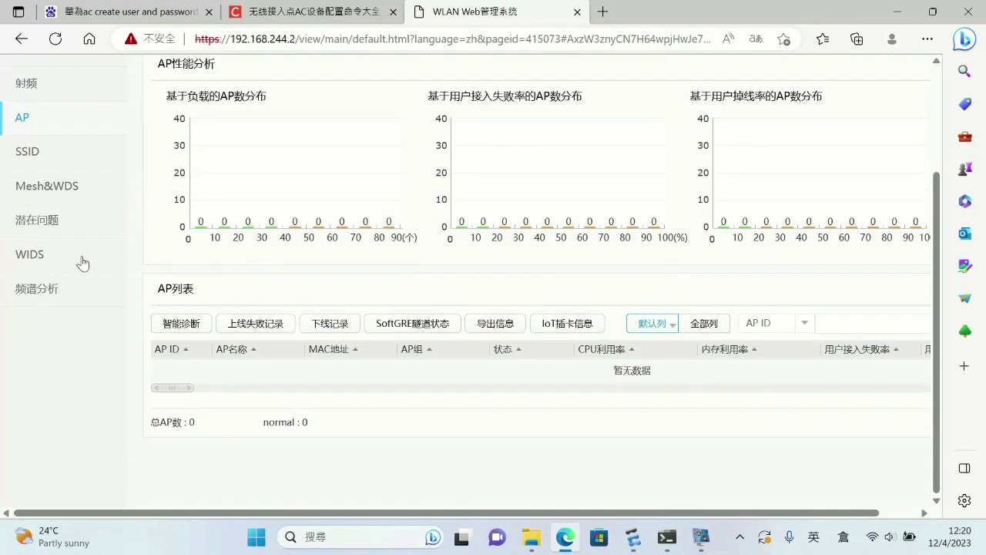
{"action": "left_click", "coordinate": [46, 224]}
{"action": "left_click", "coordinate": [33, 291]}
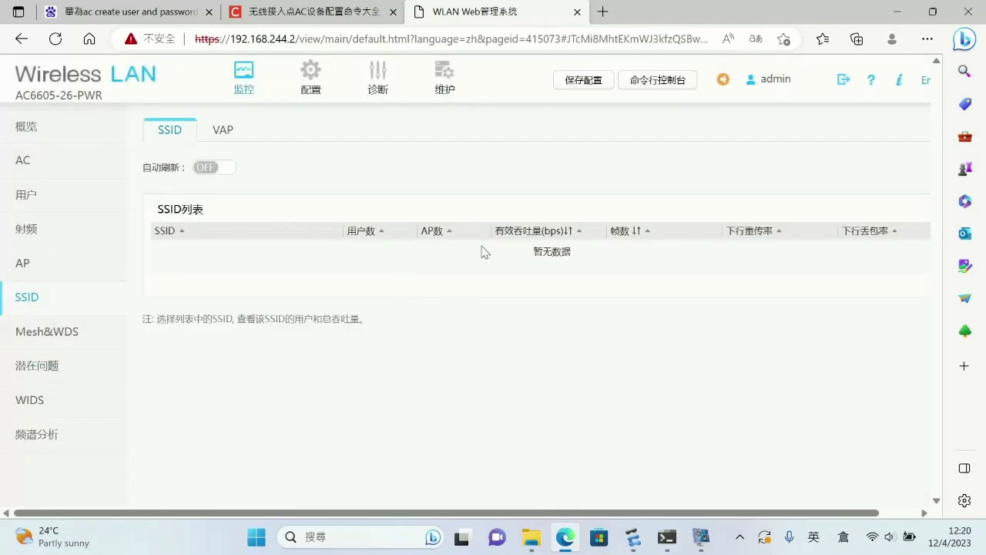
{"action": "left_click", "coordinate": [311, 77]}
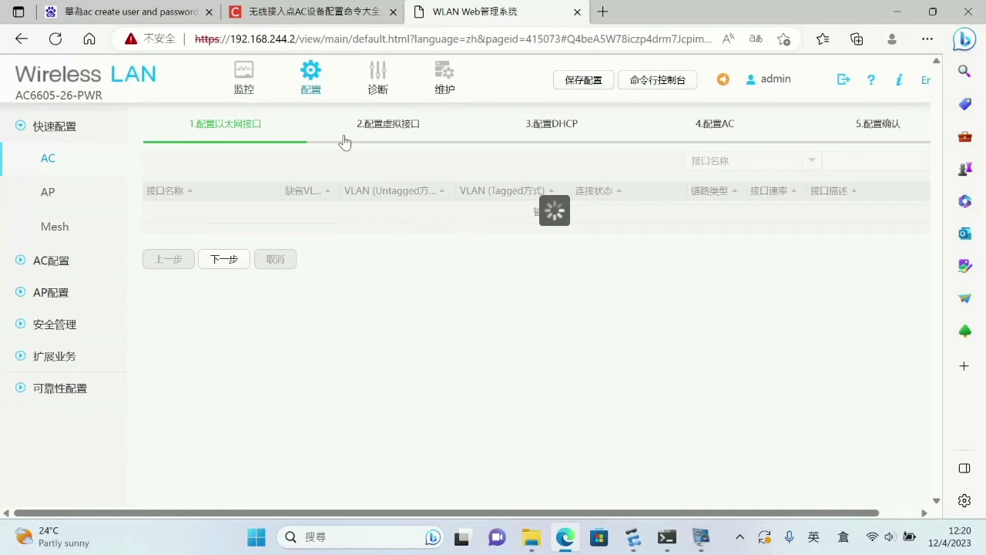
- Go through Diagnosis and Maintenance to the 管理员 list showing the admin account
{"action": "scroll", "coordinate": [381, 220], "scroll_direction": "down", "scroll_amount": 2}
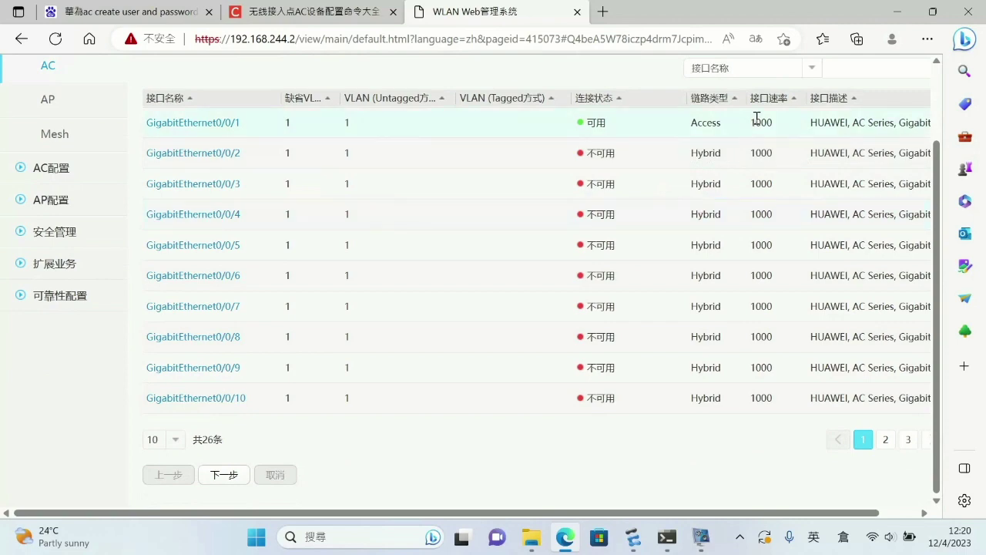
{"action": "scroll", "coordinate": [314, 324], "scroll_direction": "up", "scroll_amount": 2}
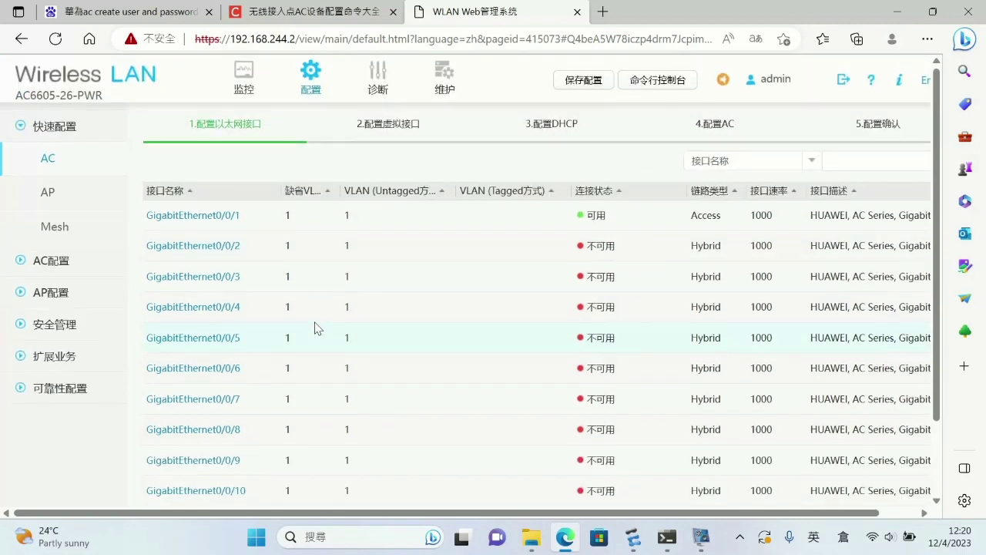
{"action": "left_click", "coordinate": [378, 85]}
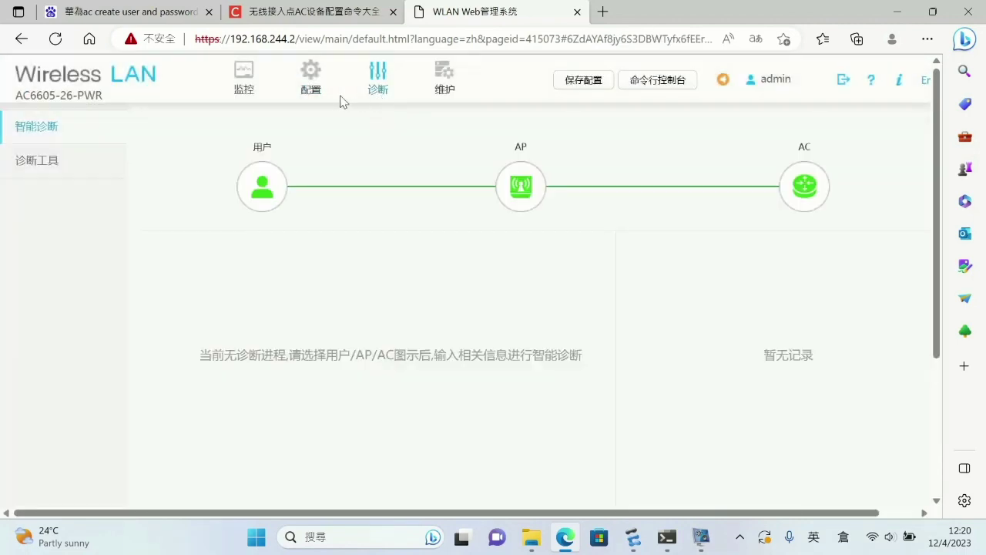
{"action": "left_click", "coordinate": [436, 88]}
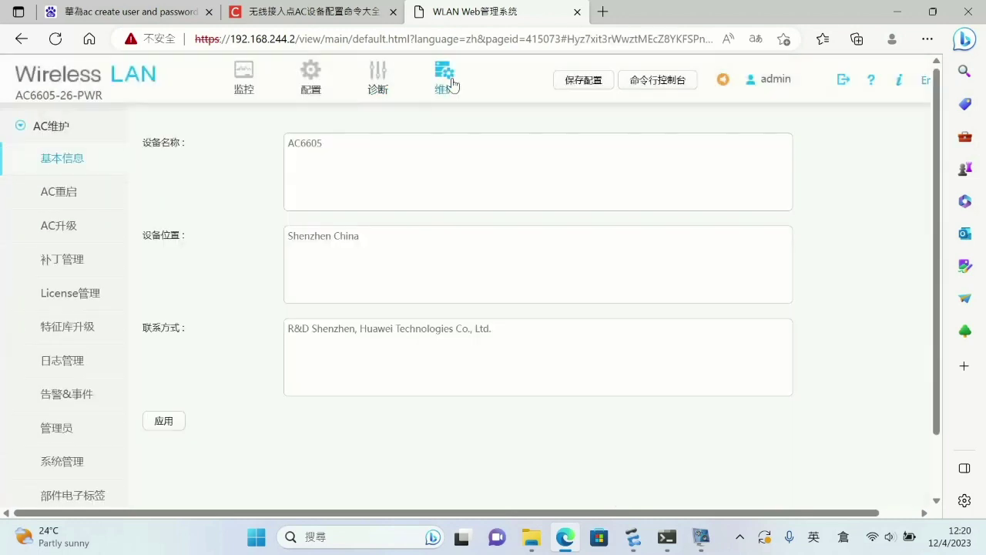
{"action": "left_click", "coordinate": [58, 434]}
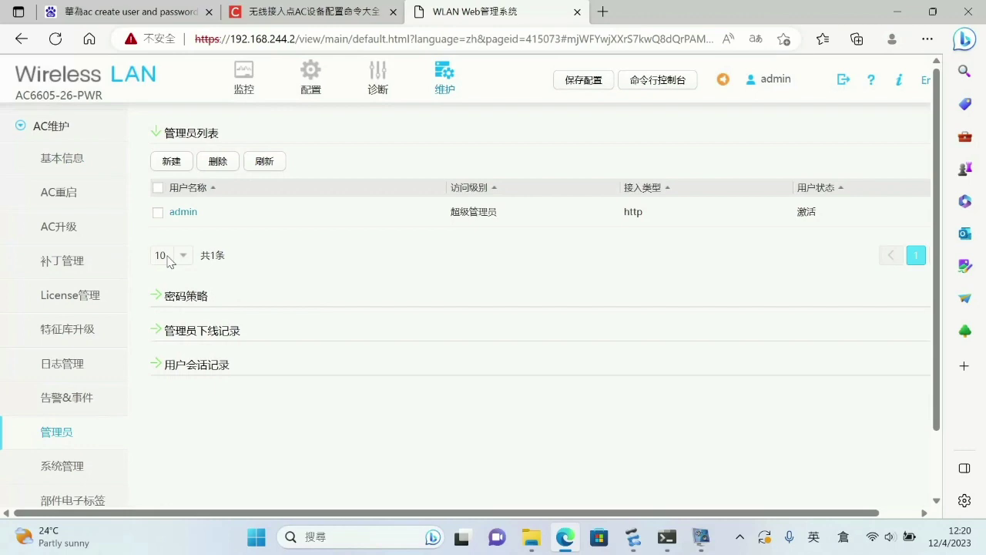